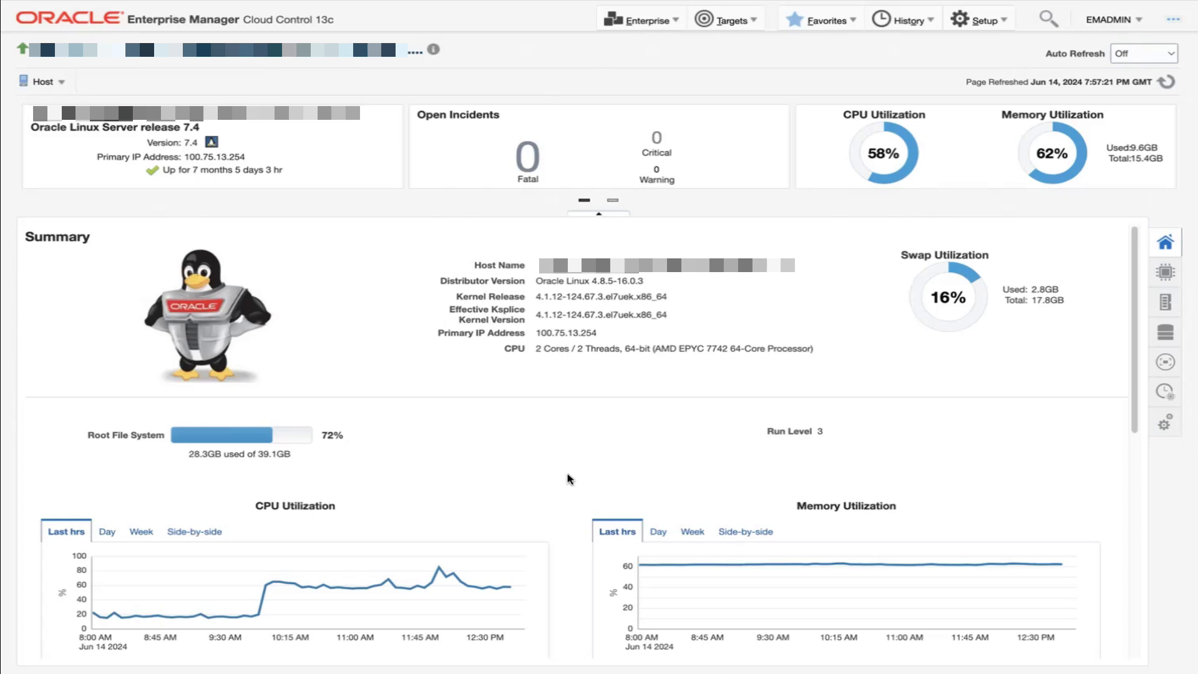
Open the host's All Metrics page and display the CPU Utilization (%) metric from the Load group.
left_click(52, 88)
mouse_move(105, 159)
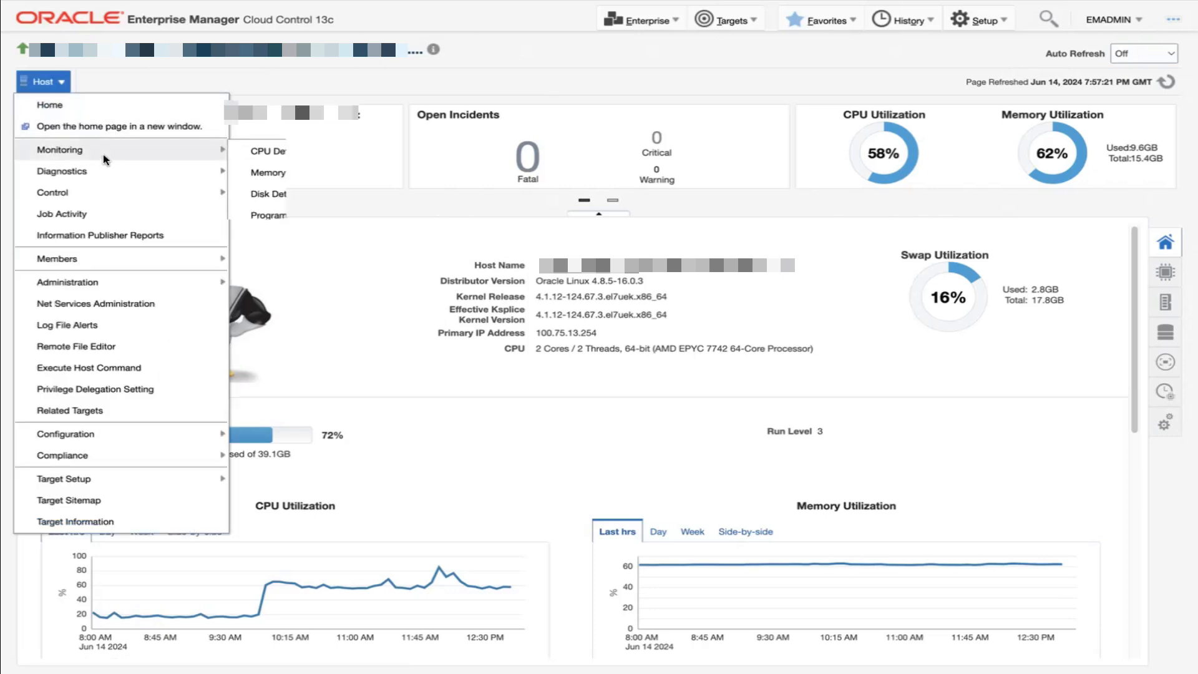
left_click(331, 235)
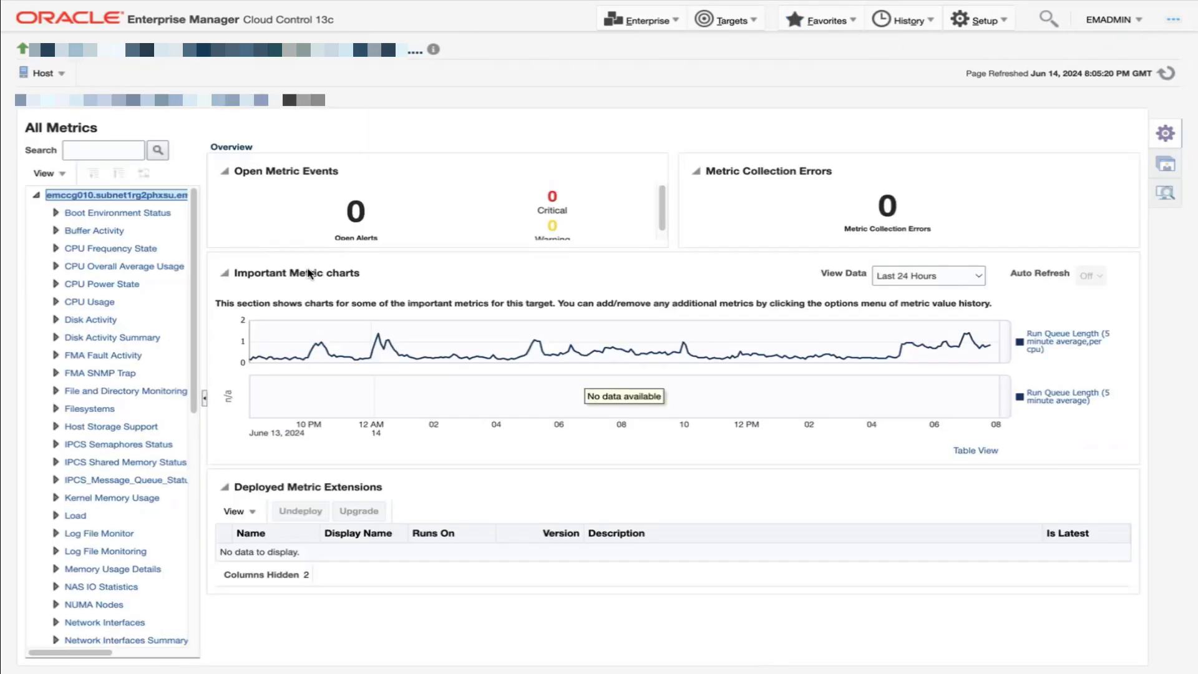
left_click(75, 517)
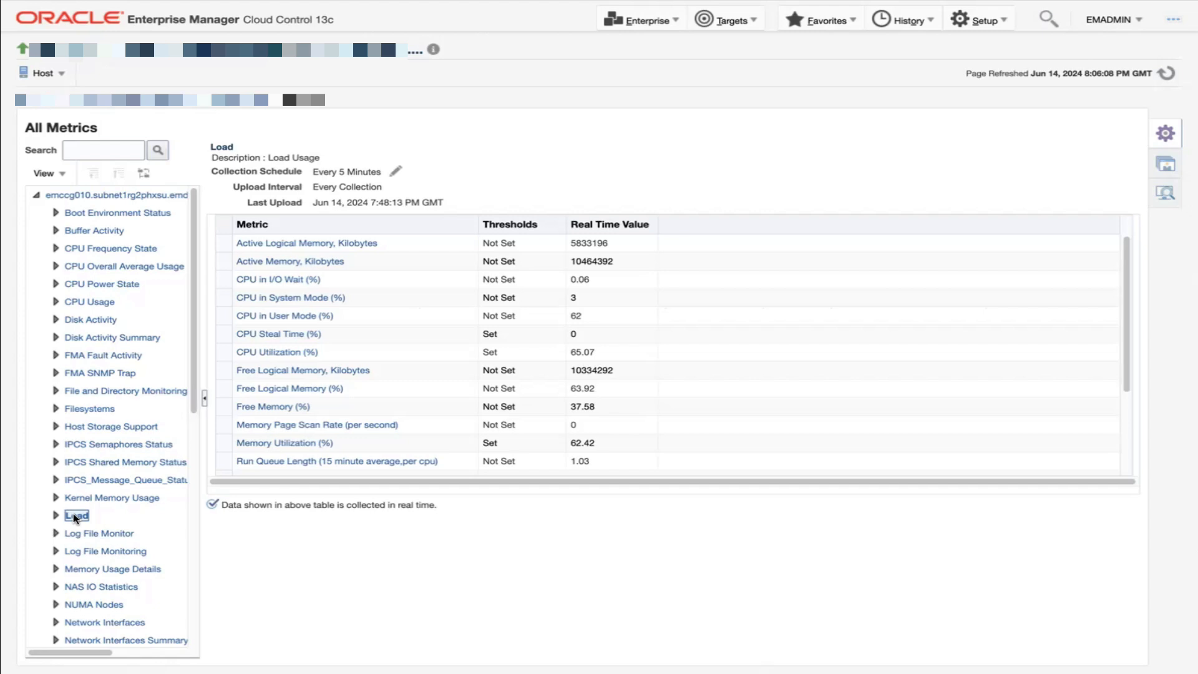
left_click(251, 354)
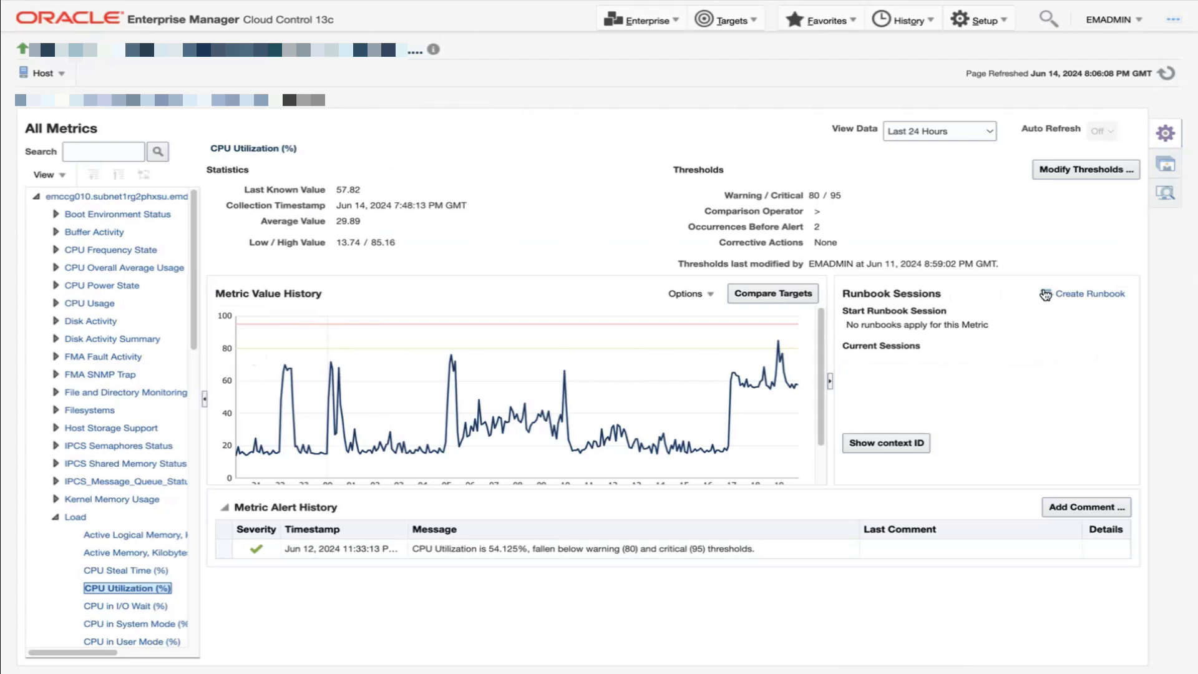
Create a runbook from the CPU Utilization (%) metric and name it "High CPU Utilization Runbook".
left_click(1066, 294)
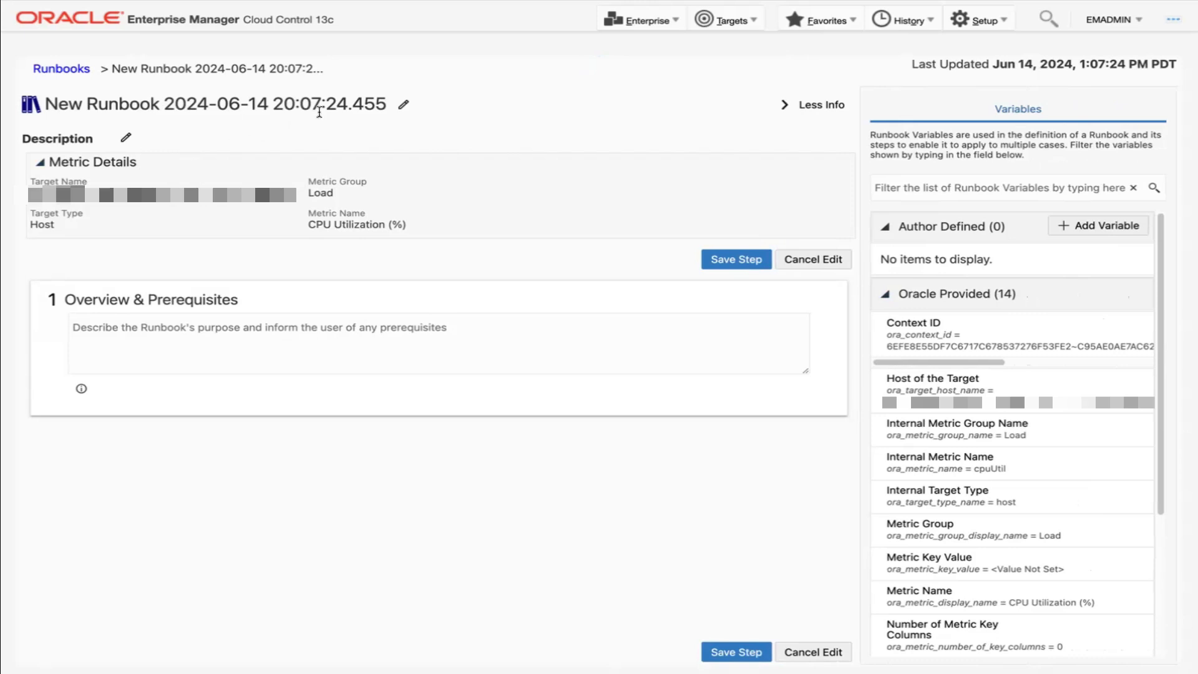
left_click(401, 104)
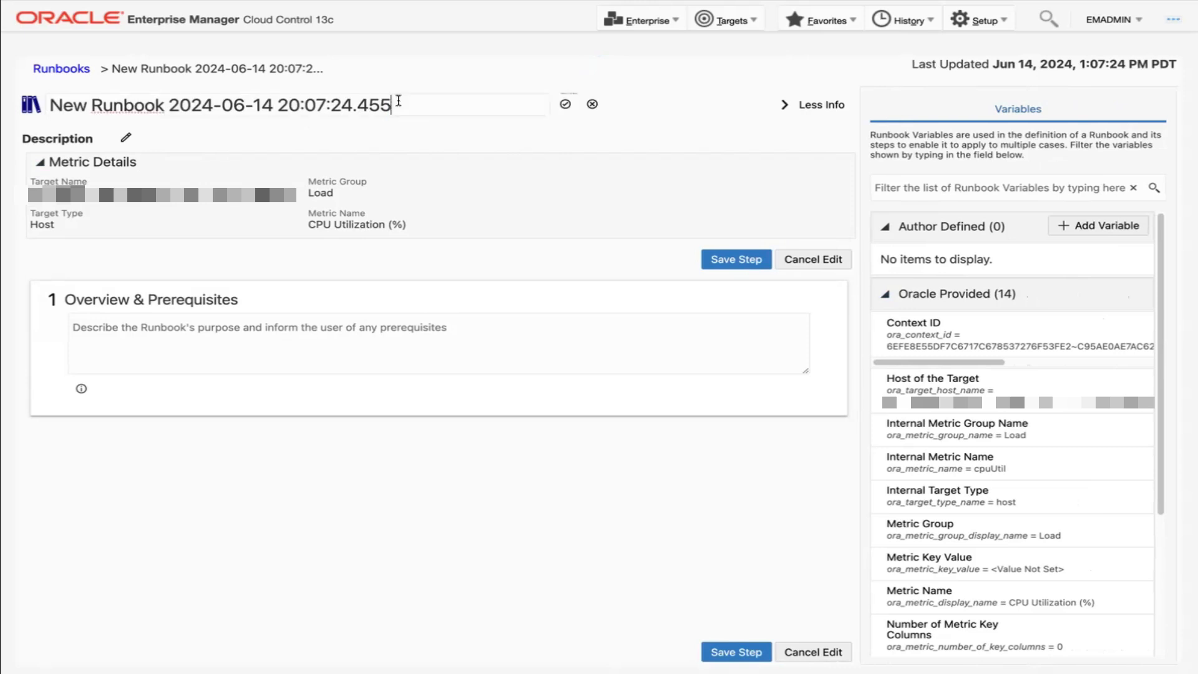
double_click(399, 103)
key("ctrl+a")
type("High CPU Utilization Runbook")
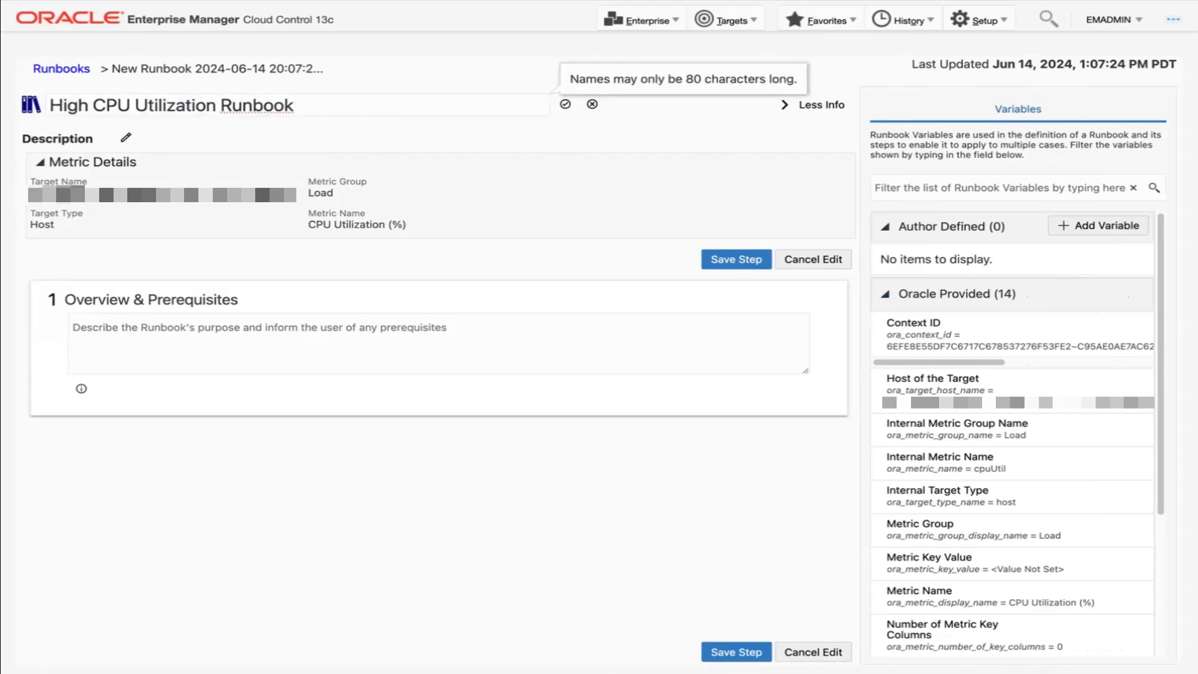
left_click(565, 103)
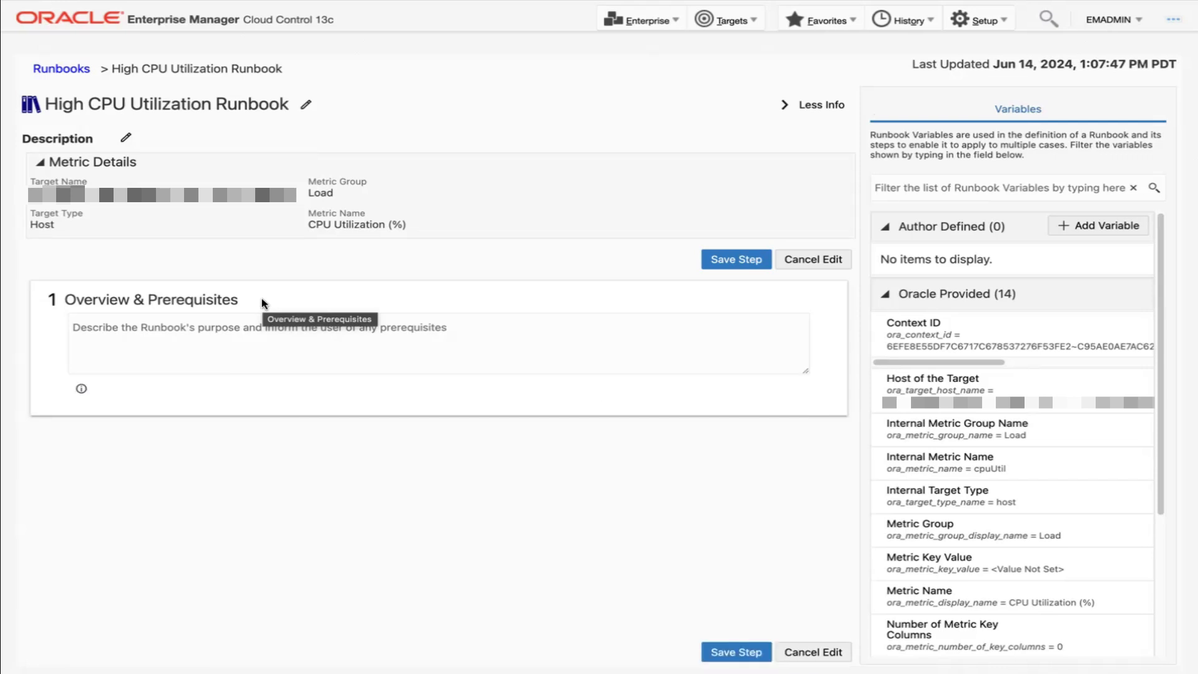
Write and save the overview: the runbook triages and addresses high CPU Utilization issues, for use when CPU Utilization increases on host **$ora_target_name**.
left_click(230, 339)
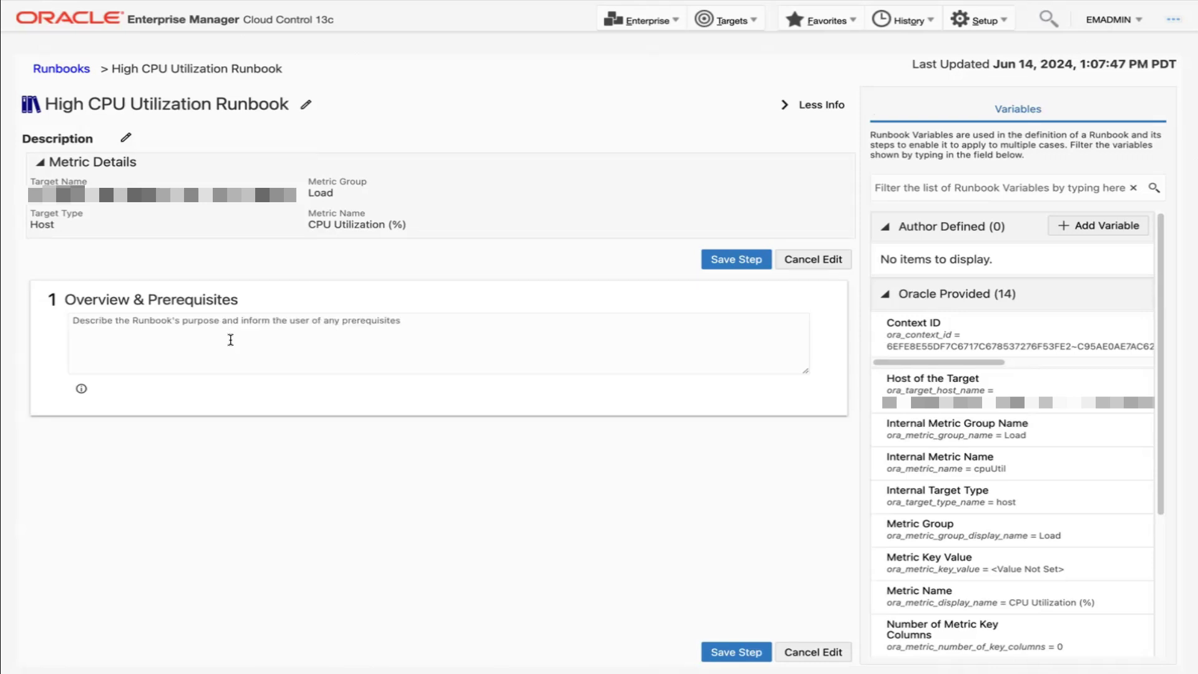
type("This runbook can be used to triage and address issues related to high CPU Utilization. Use this Runbook when you see increase in CPU Utilization on host **$ora_target_name**")
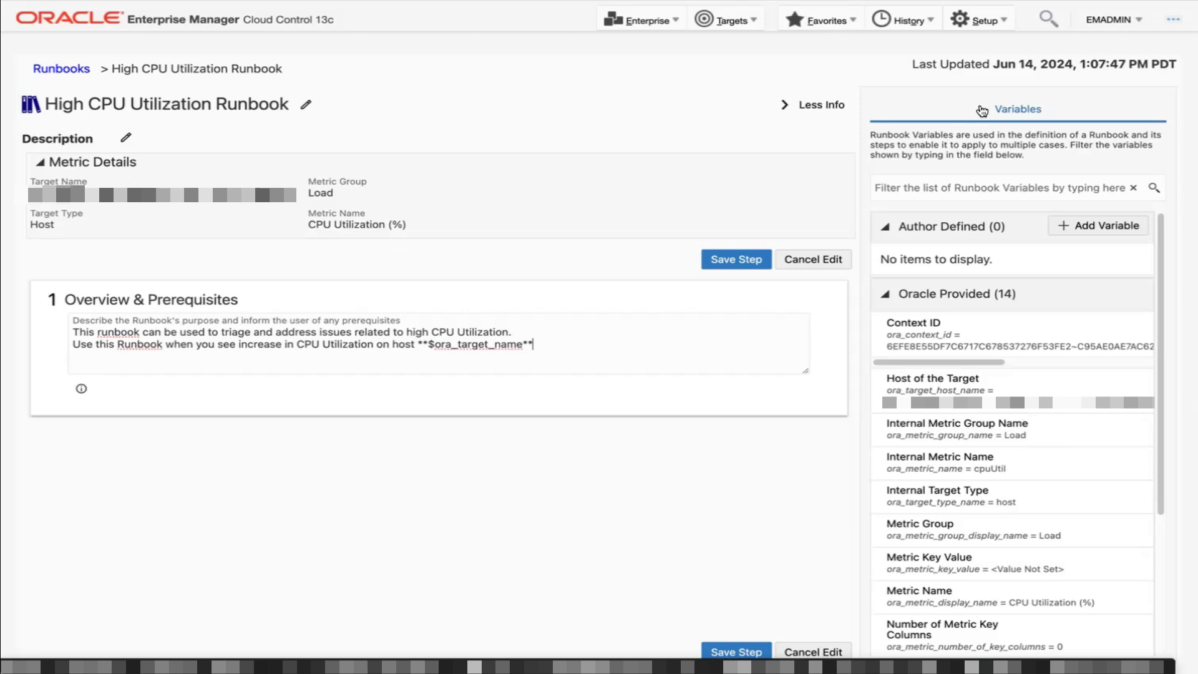
left_click(820, 104)
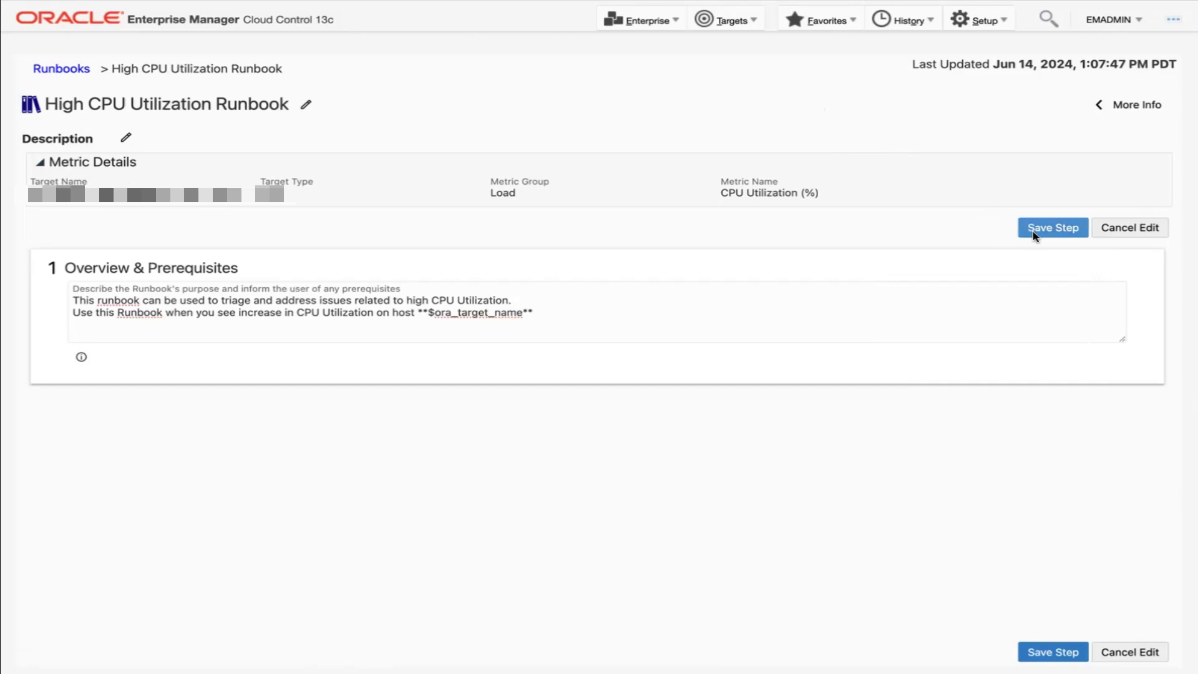
left_click(1035, 231)
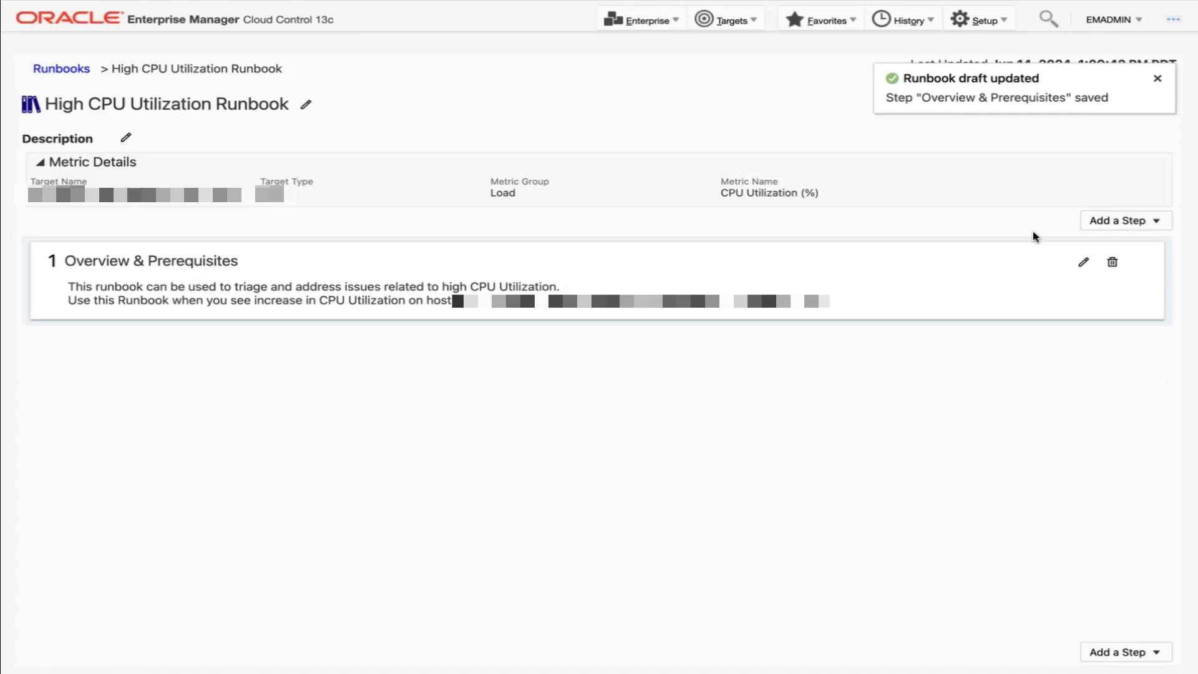
Add a Metric Data step to the runbook and title it "Review CPU Trend.".
left_click(1123, 221)
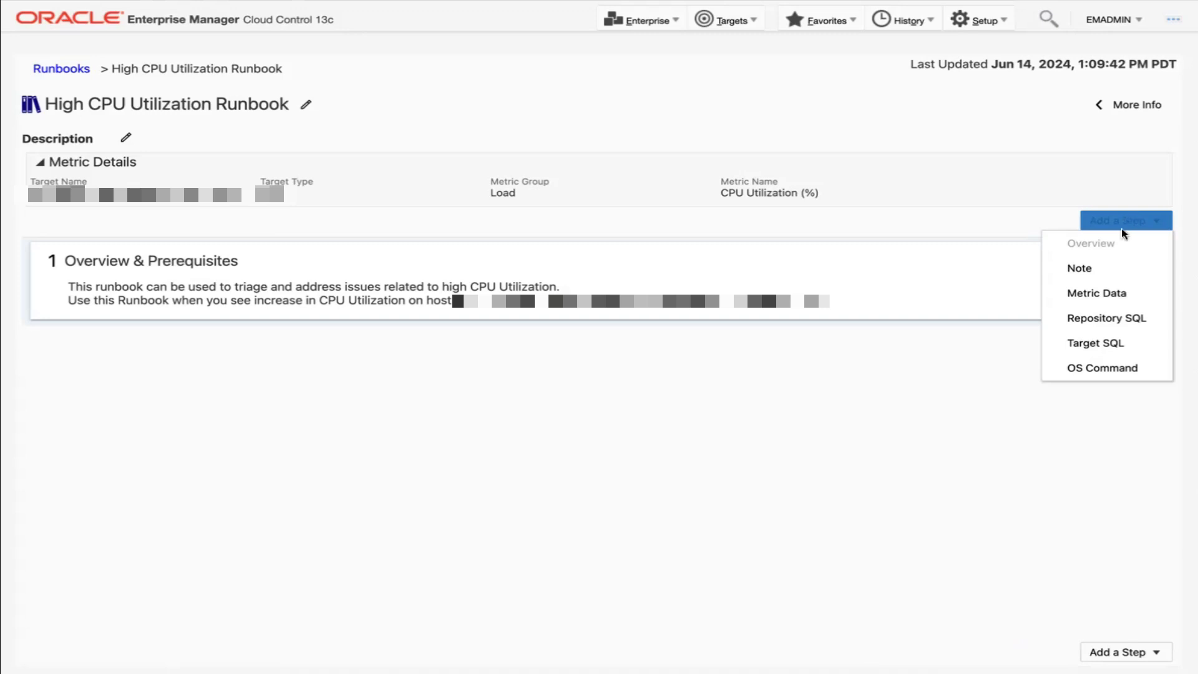
left_click(1117, 293)
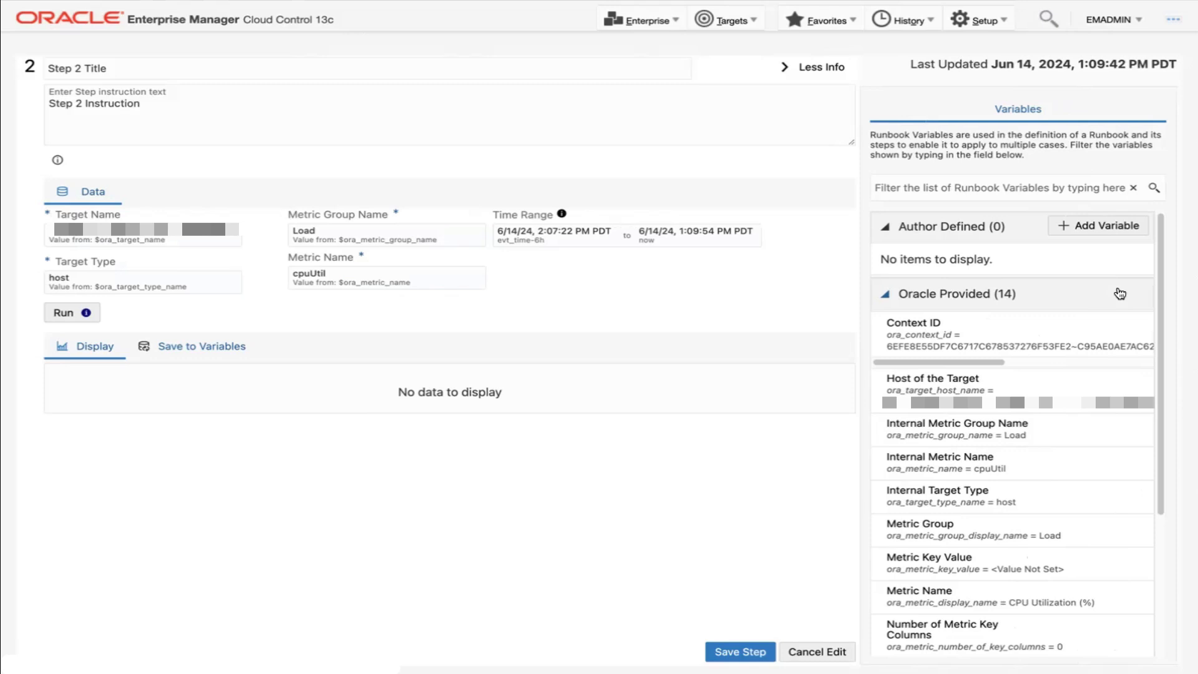
left_click(655, 74)
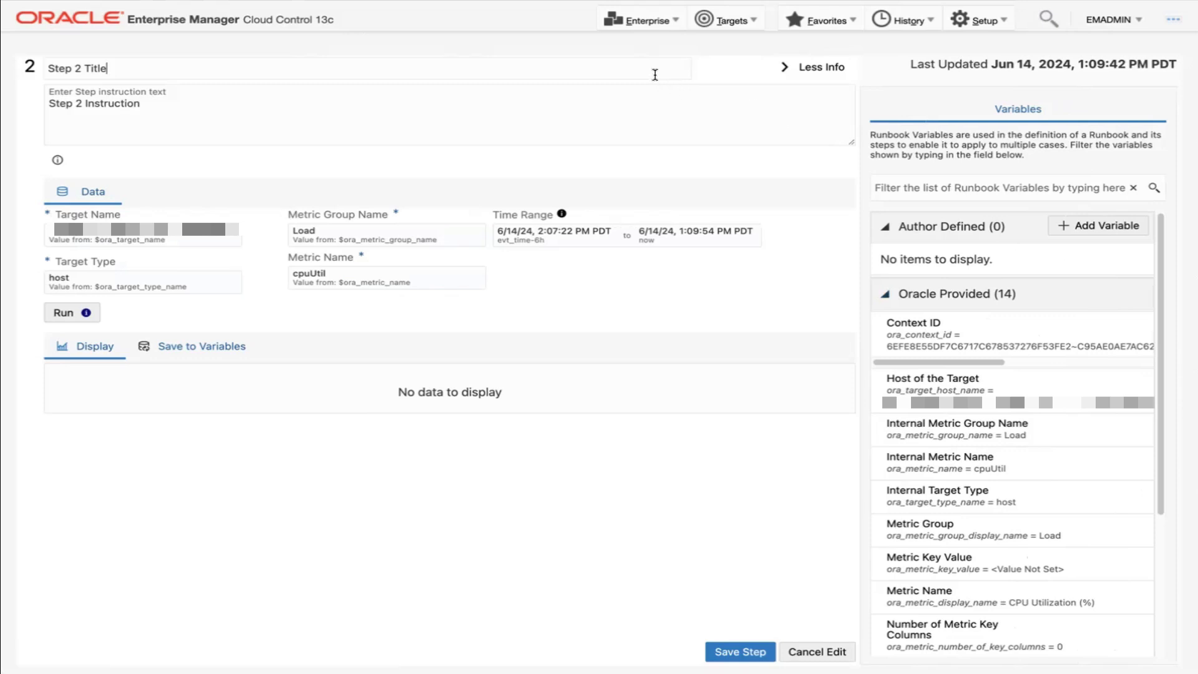
key("ctrl+a")
type("Review CPU Trend")
Replace the step 2 instruction with "Run this step to review the trend of CPU Utilization over the last 24 hours.".
left_click(622, 110)
key("ctrl+a")
key("BackSpace")
type("Run this step to review the trend of CPU Utilization over the l")
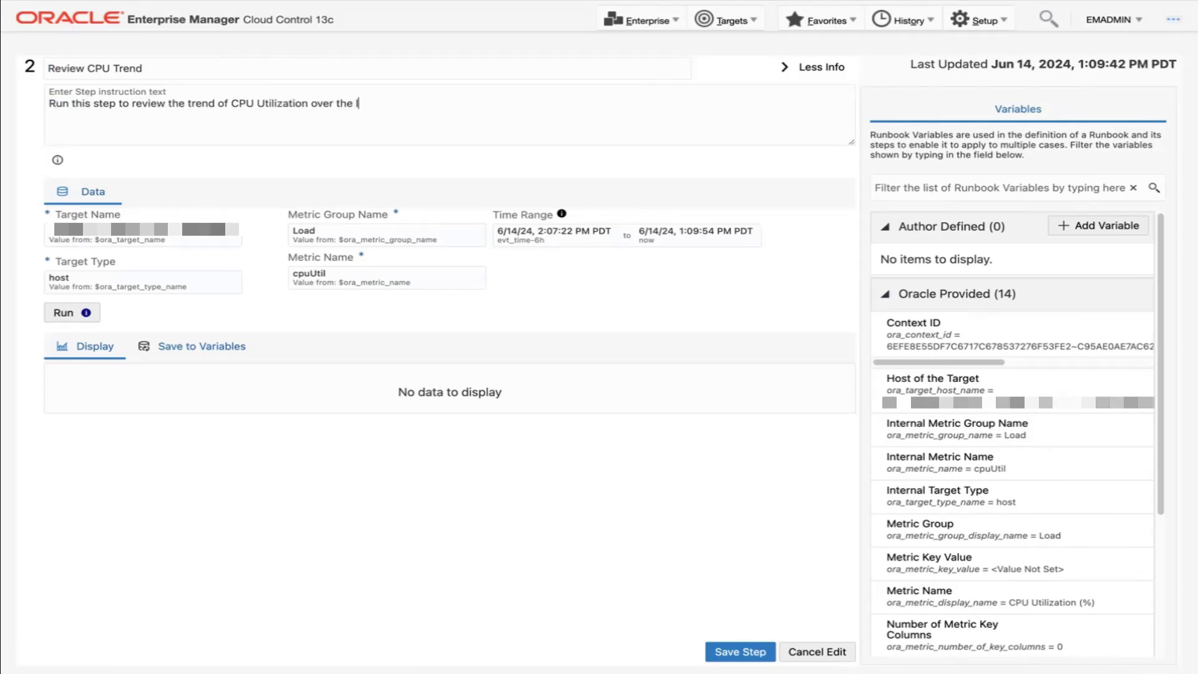
type("ast 24 hours.")
Run the CPU trend step over a time range starting at evt_time-24h and save the step.
left_click(579, 245)
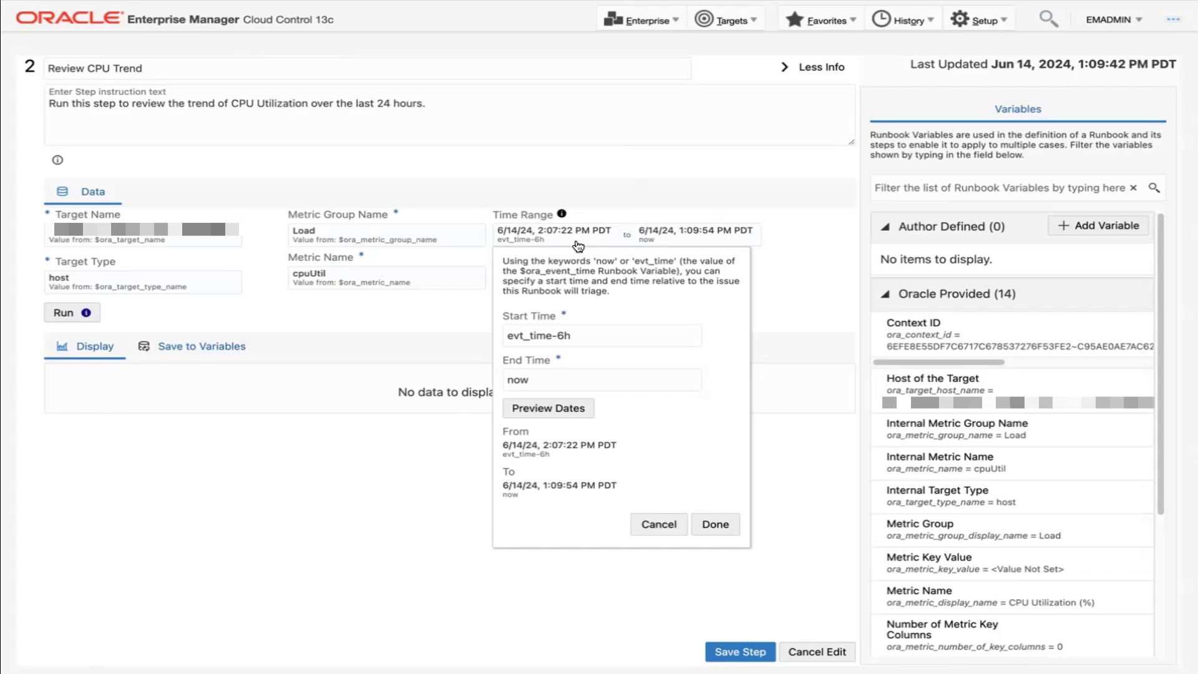
left_click(561, 327)
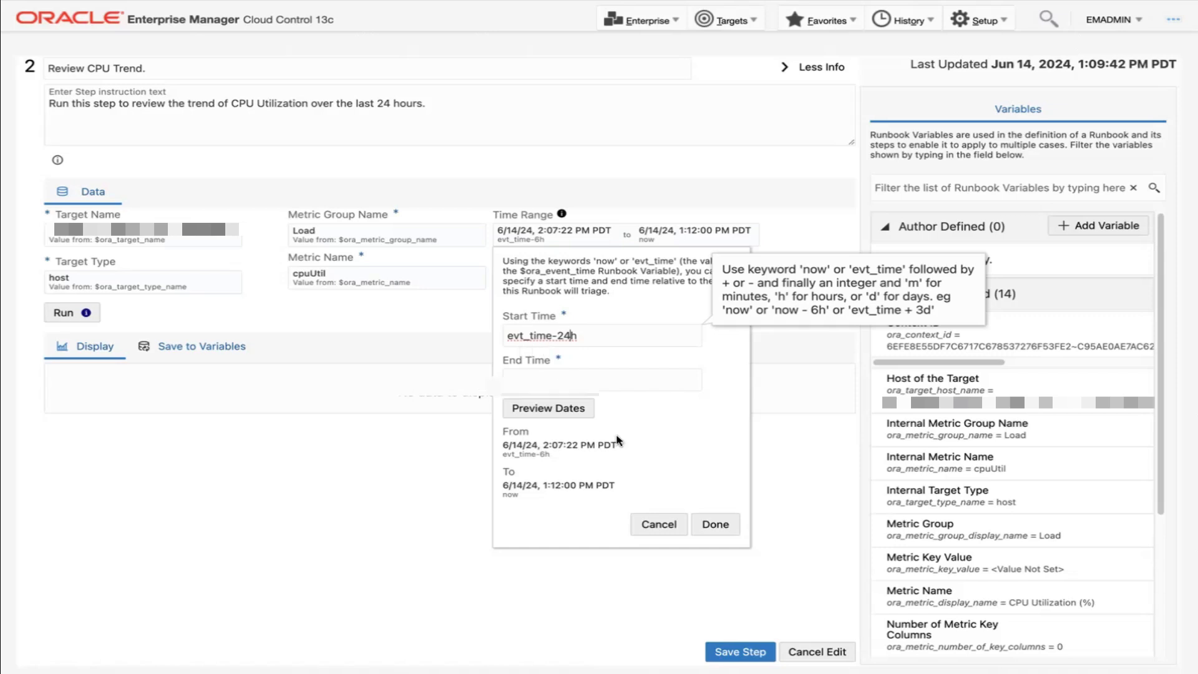
left_click(715, 524)
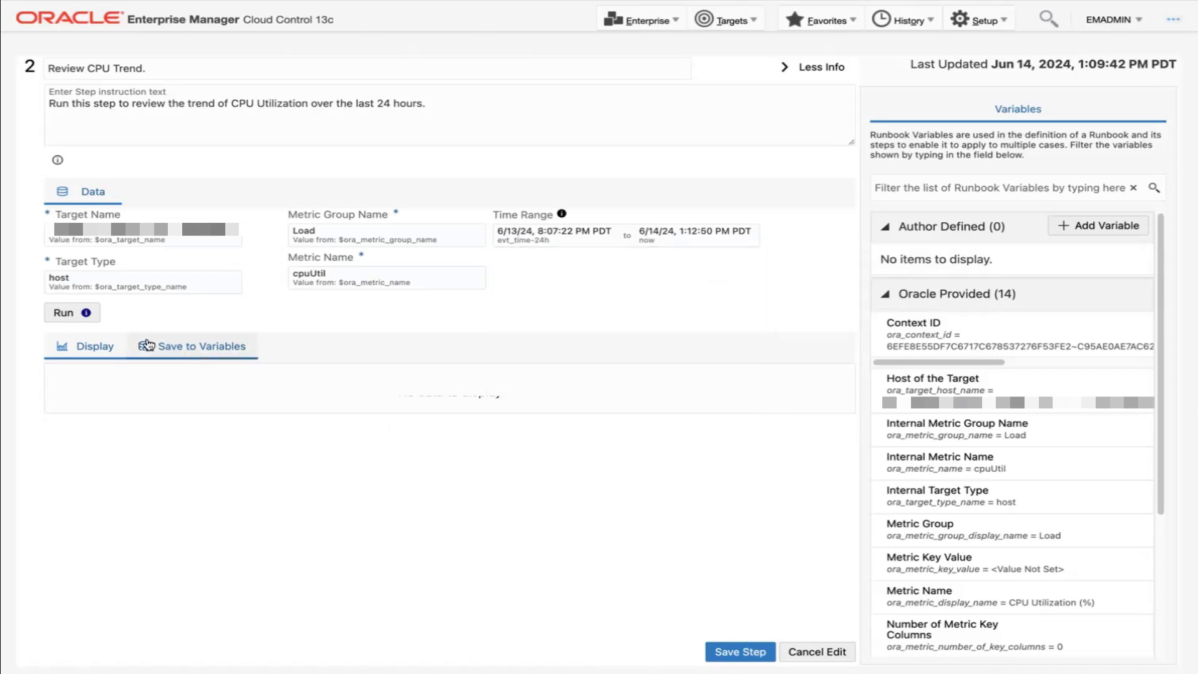
left_click(85, 316)
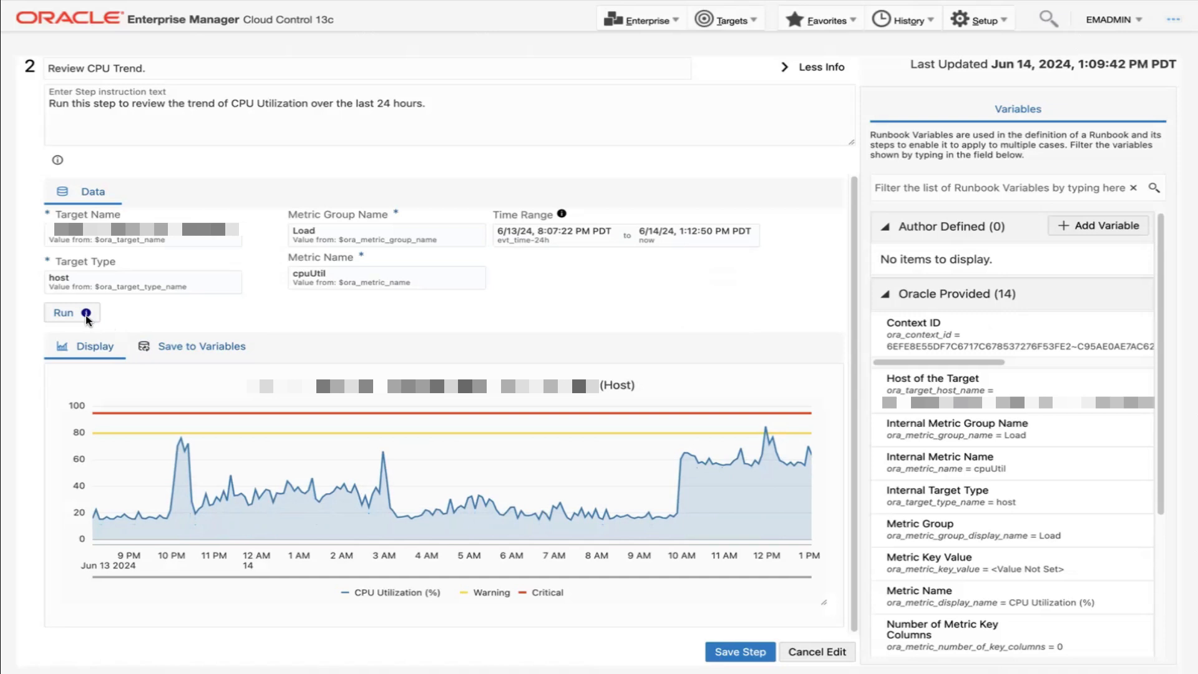
left_click(714, 649)
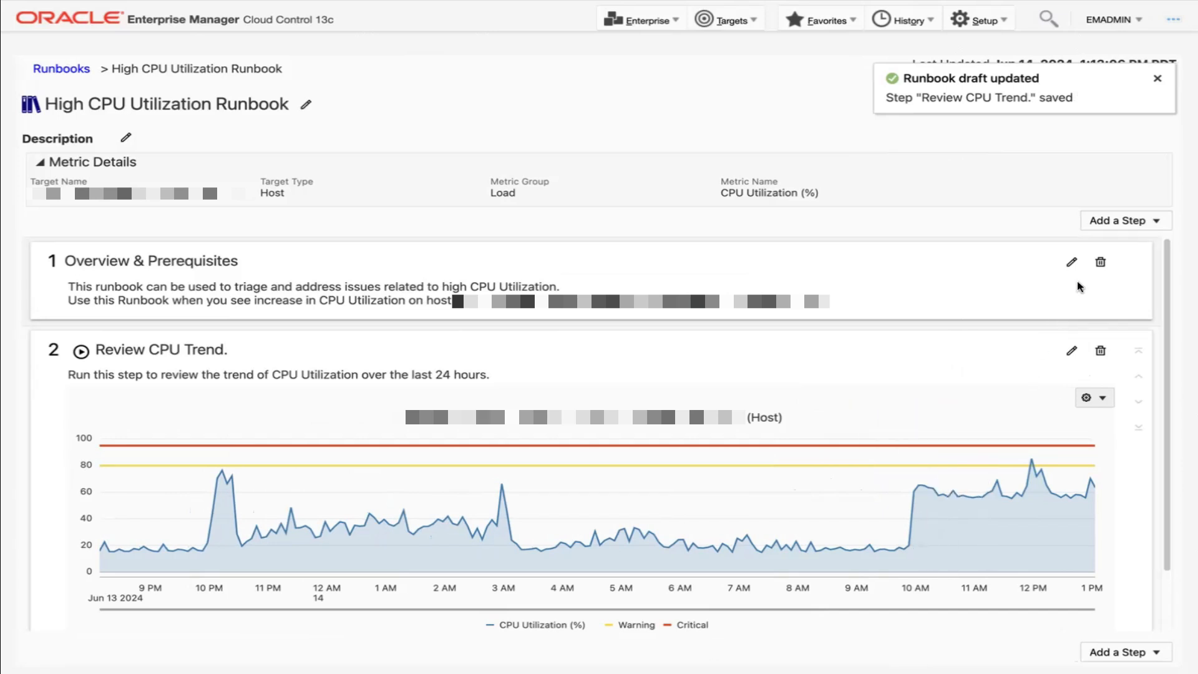
Add another Metric Data step to the runbook and title it "Check if Memory Utilization is increasing.".
left_click(1135, 220)
left_click(1117, 292)
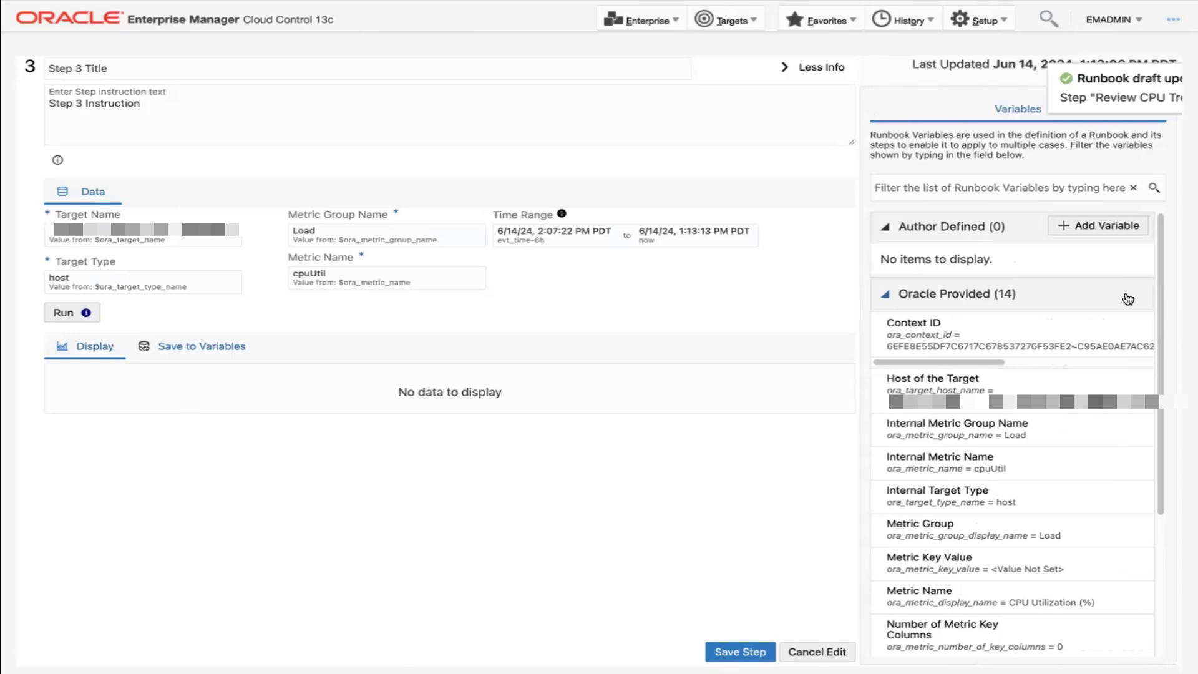
triple_click(629, 64)
type("Check if Memory Utilization is increasing.")
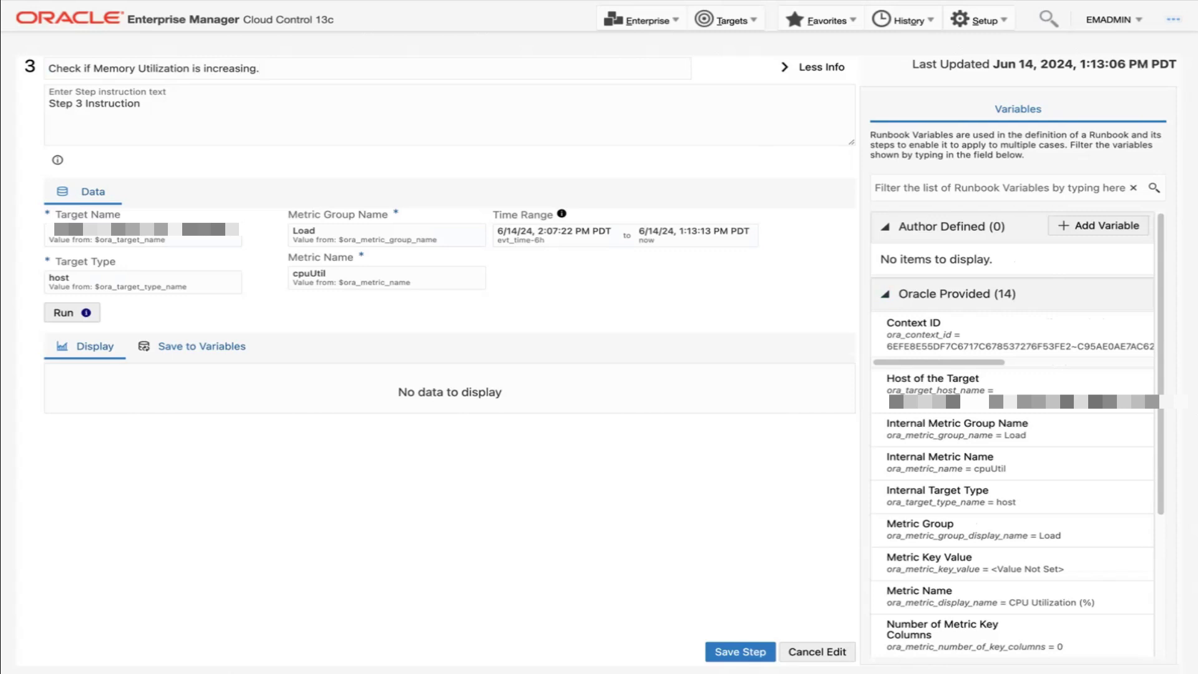
Replace the step 3 instruction with "Run this step to see if memory utilization is also increasing over the last 24 hours.".
double_click(642, 98)
triple_click(642, 98)
type("Run this step to see if memory utilization is also increasing over the last 24 hours.")
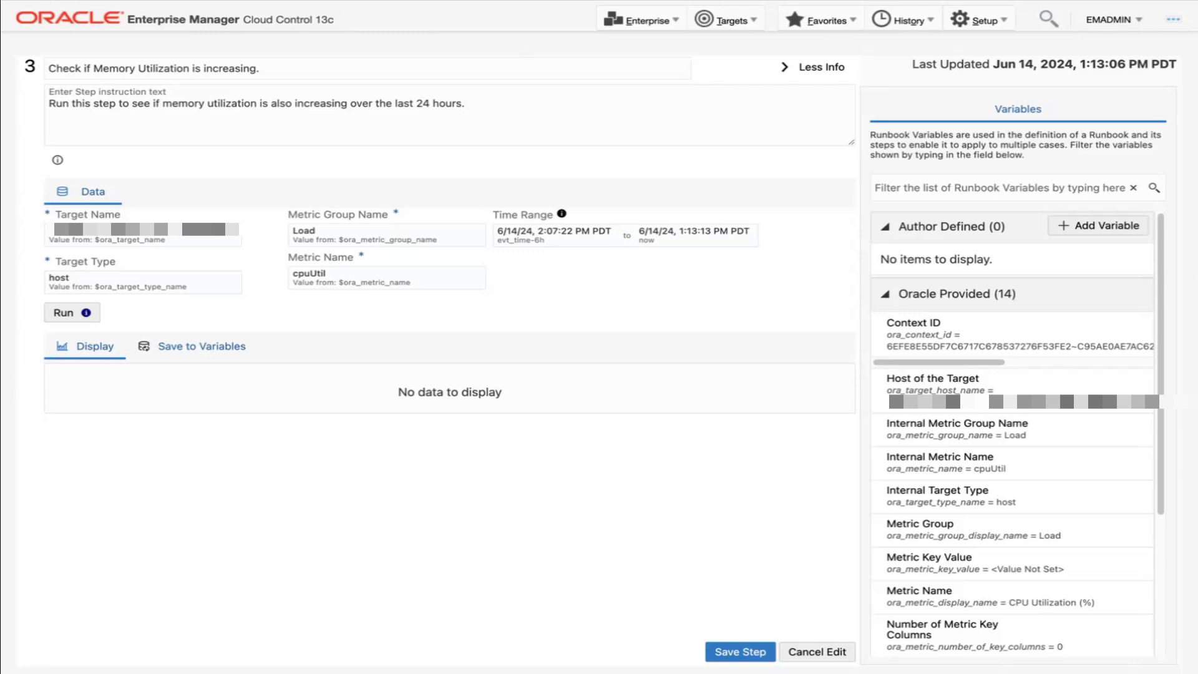
Set the metric name of step 3 to the new value Memory Utilization (%) (memUsedPct).
left_click(374, 288)
left_click(368, 309)
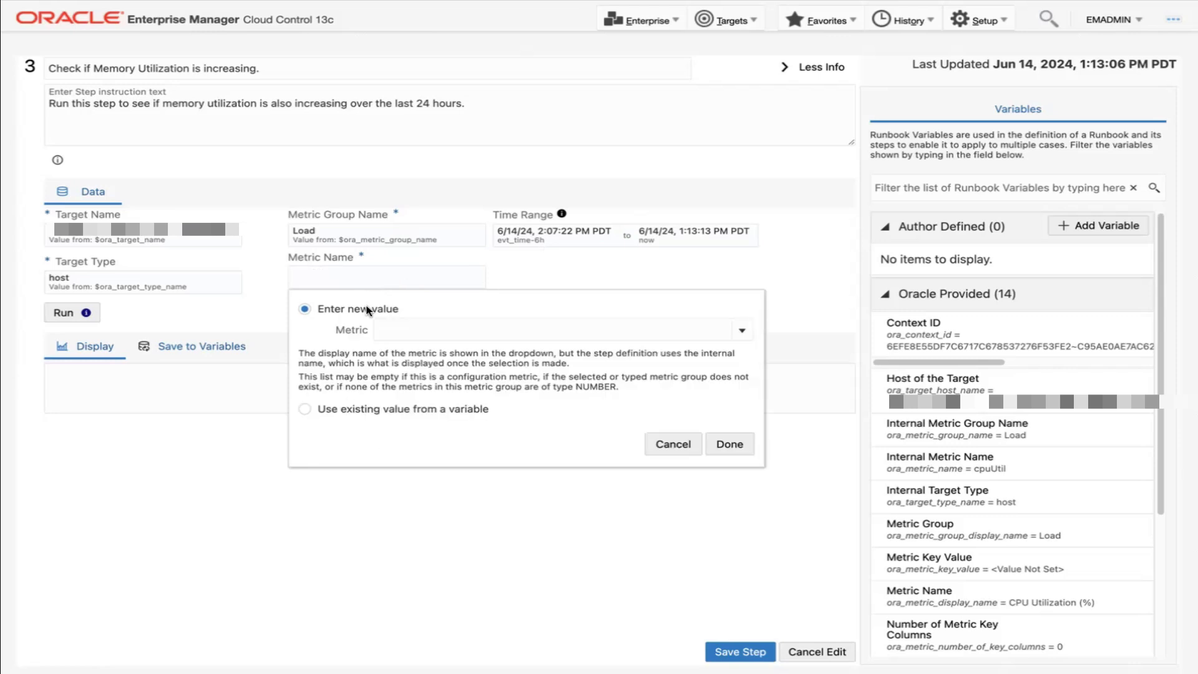
left_click(741, 333)
scroll(718, 432, "down", 3)
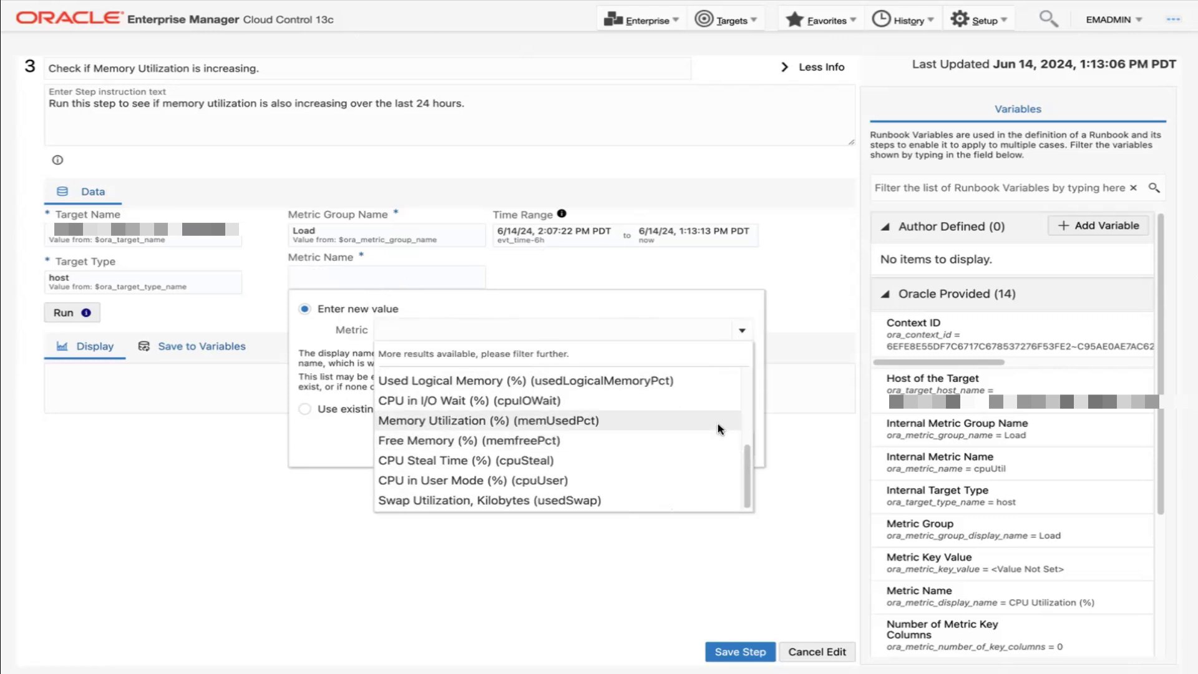
left_click(718, 429)
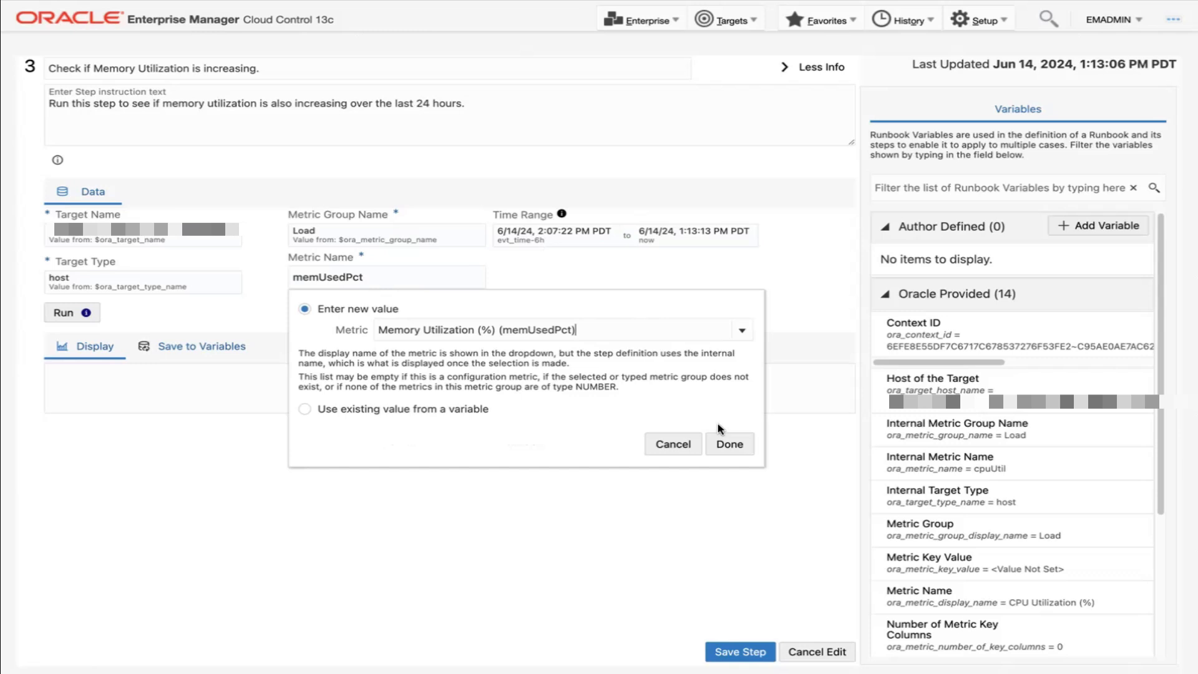
left_click(731, 447)
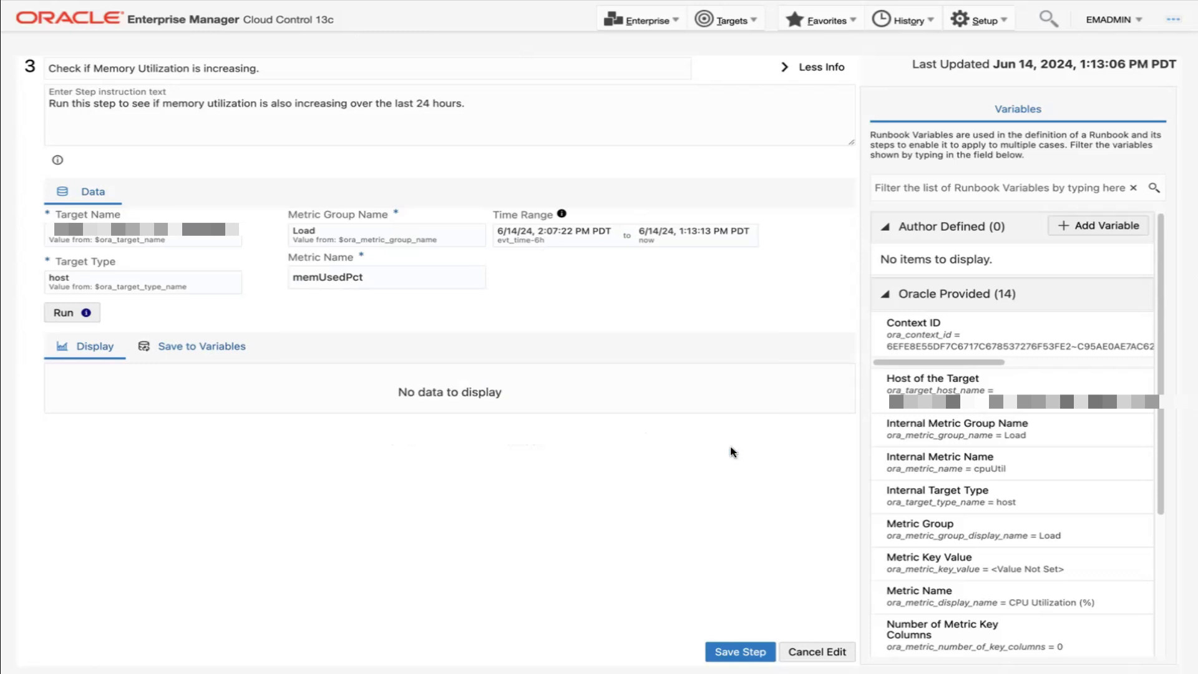
Run the memory utilization step over a time range starting at evt_time-24h and save the step.
left_click(561, 243)
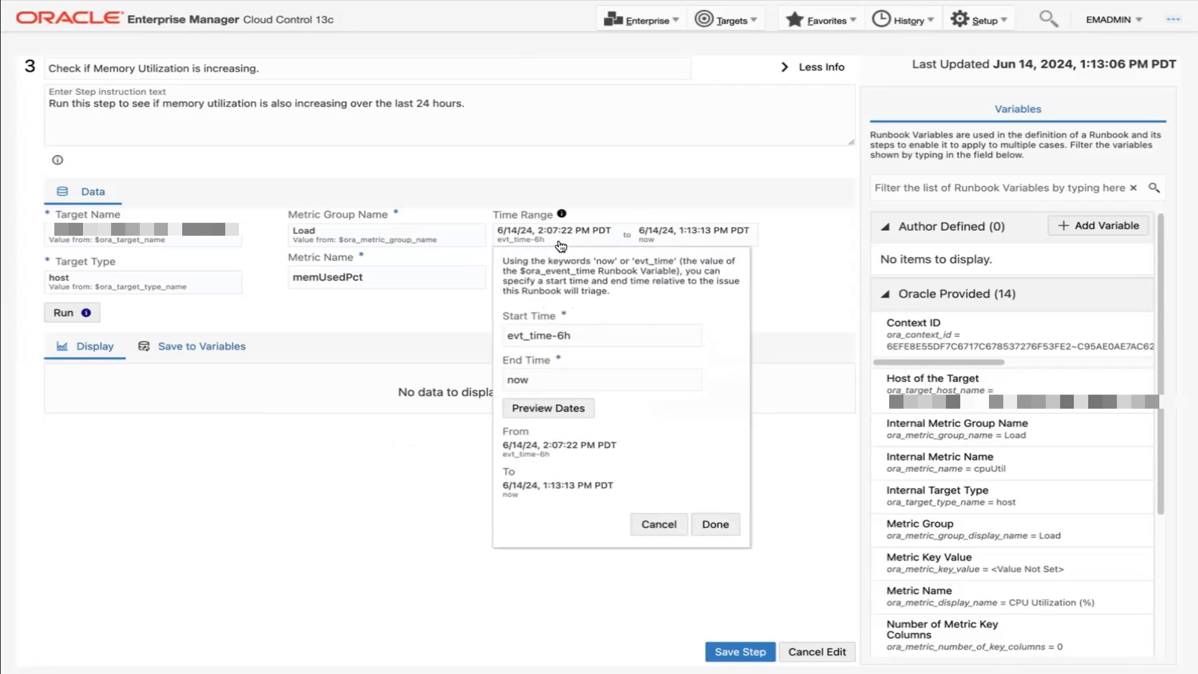
left_click(563, 336)
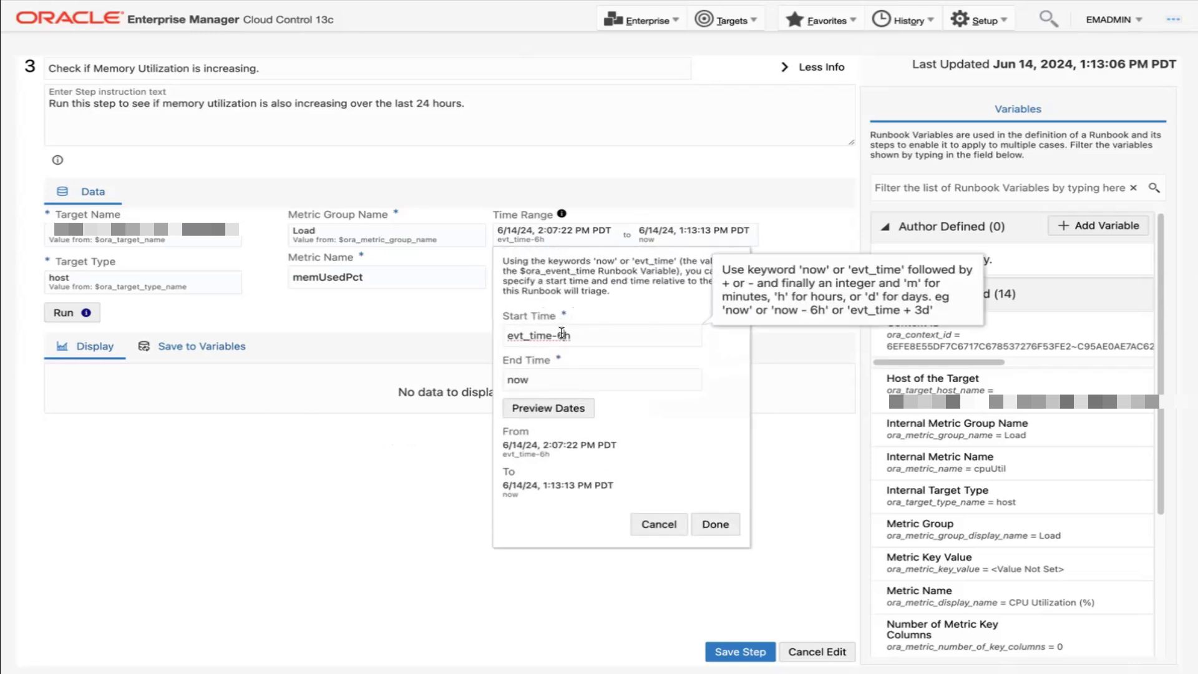
key("BackSpace")
type("24")
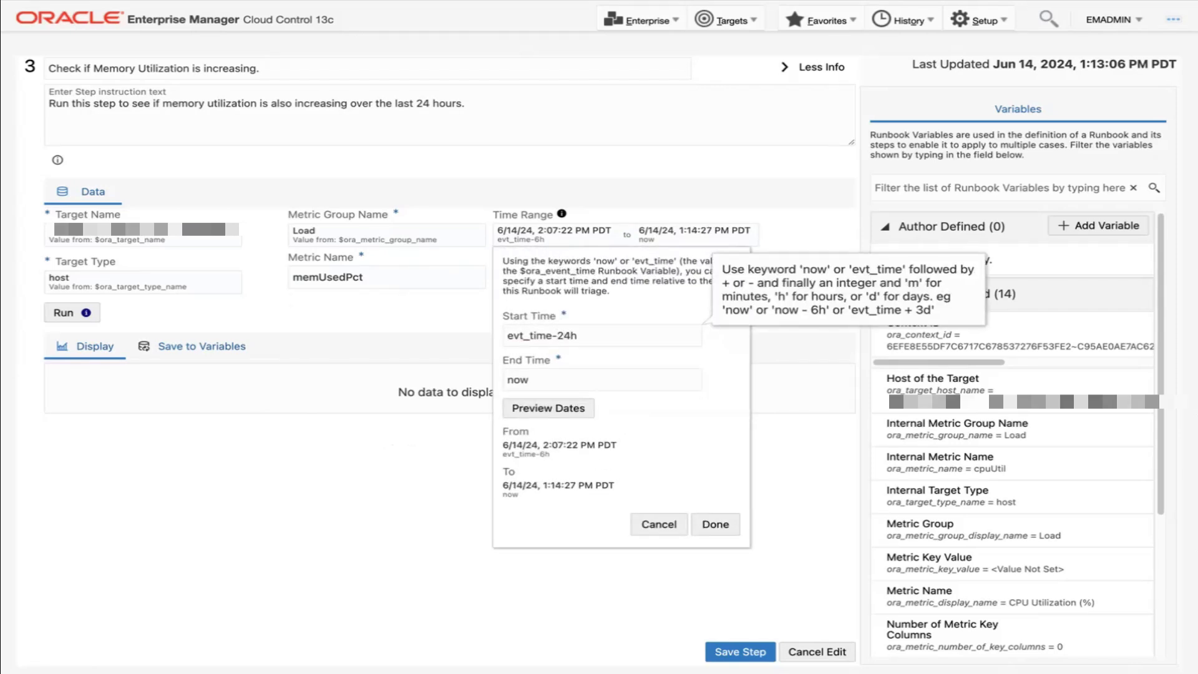
left_click(718, 526)
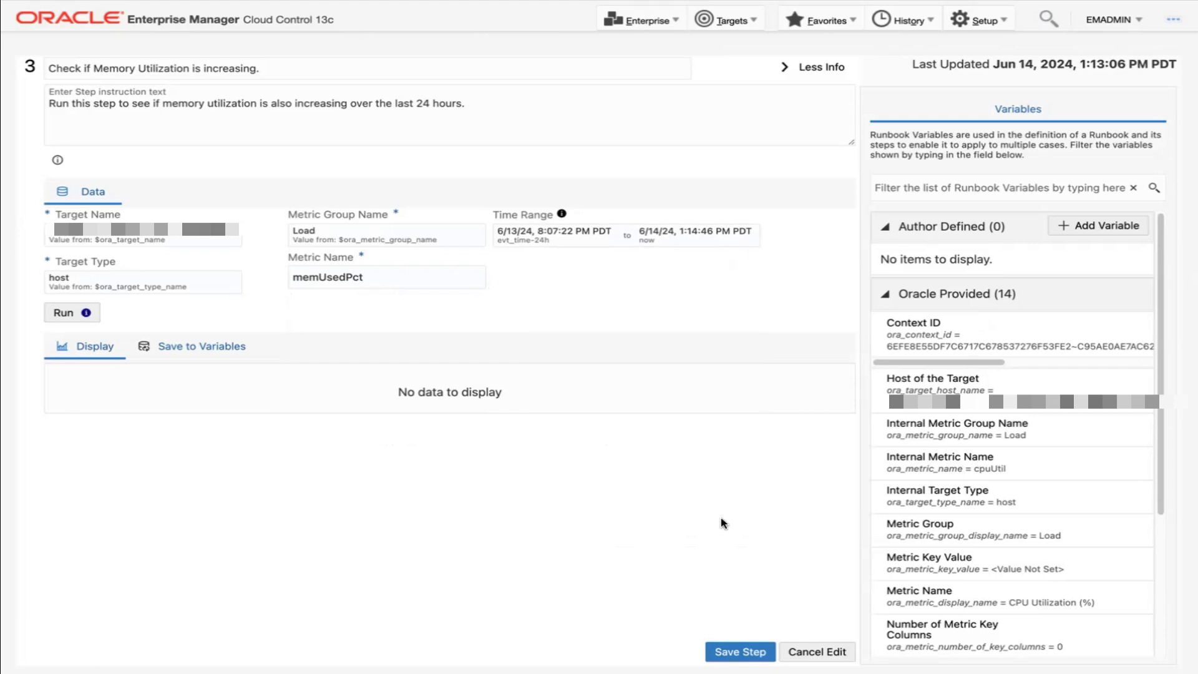
left_click(85, 314)
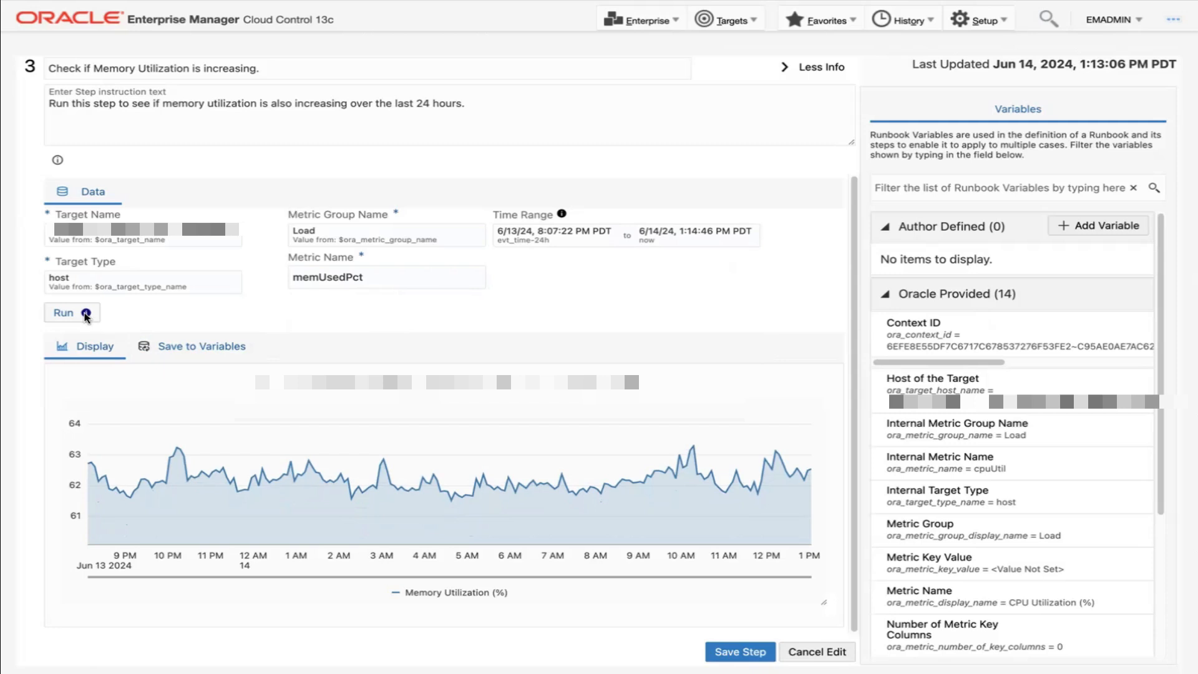
left_click(742, 649)
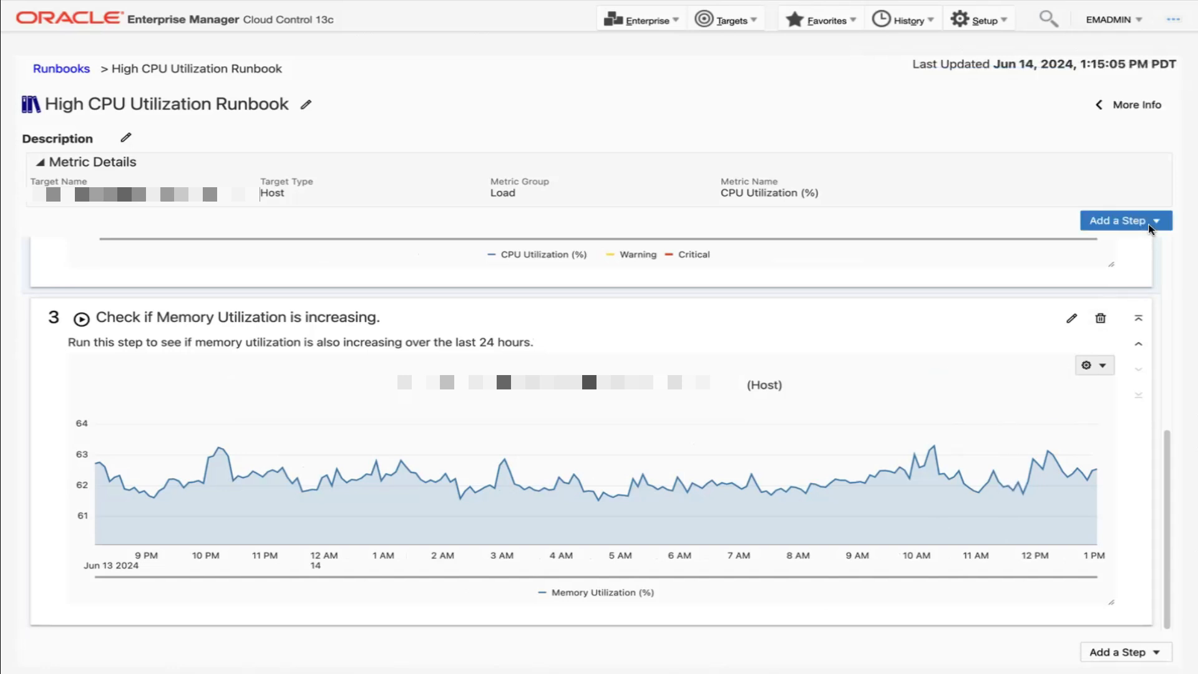
Add an OS Command step to the runbook and title it "Check the Top Processes.".
left_click(1148, 228)
left_click(1135, 367)
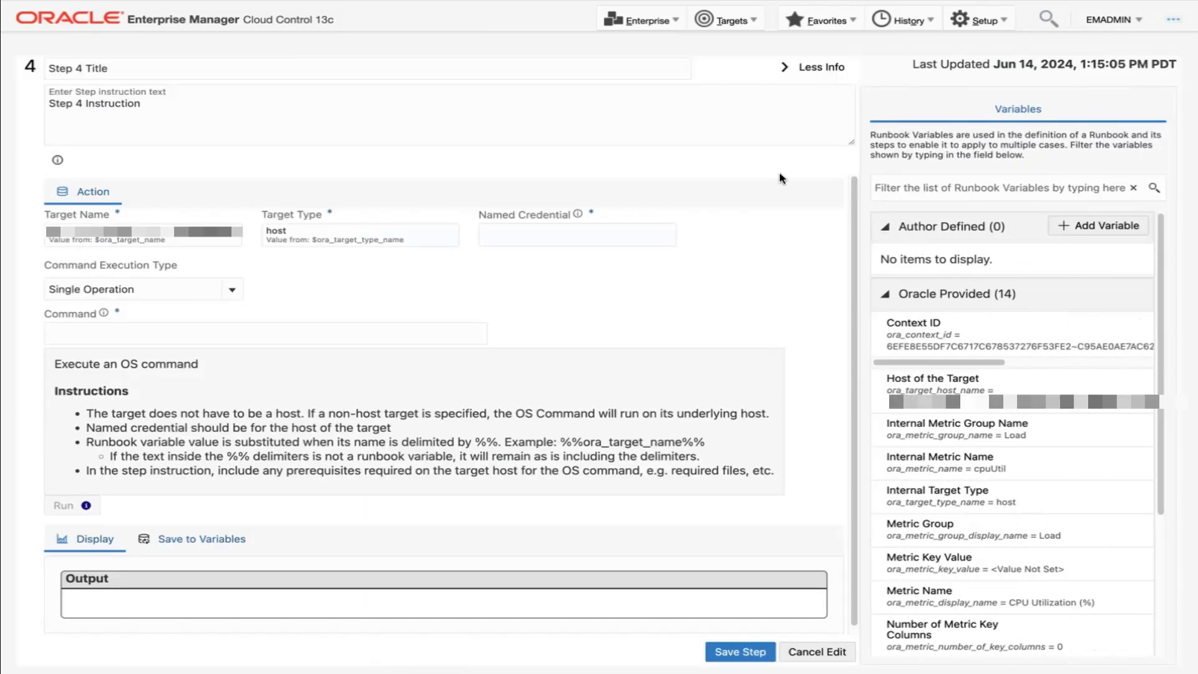
double_click(634, 63)
triple_click(634, 63)
type("Check the Top Processes")
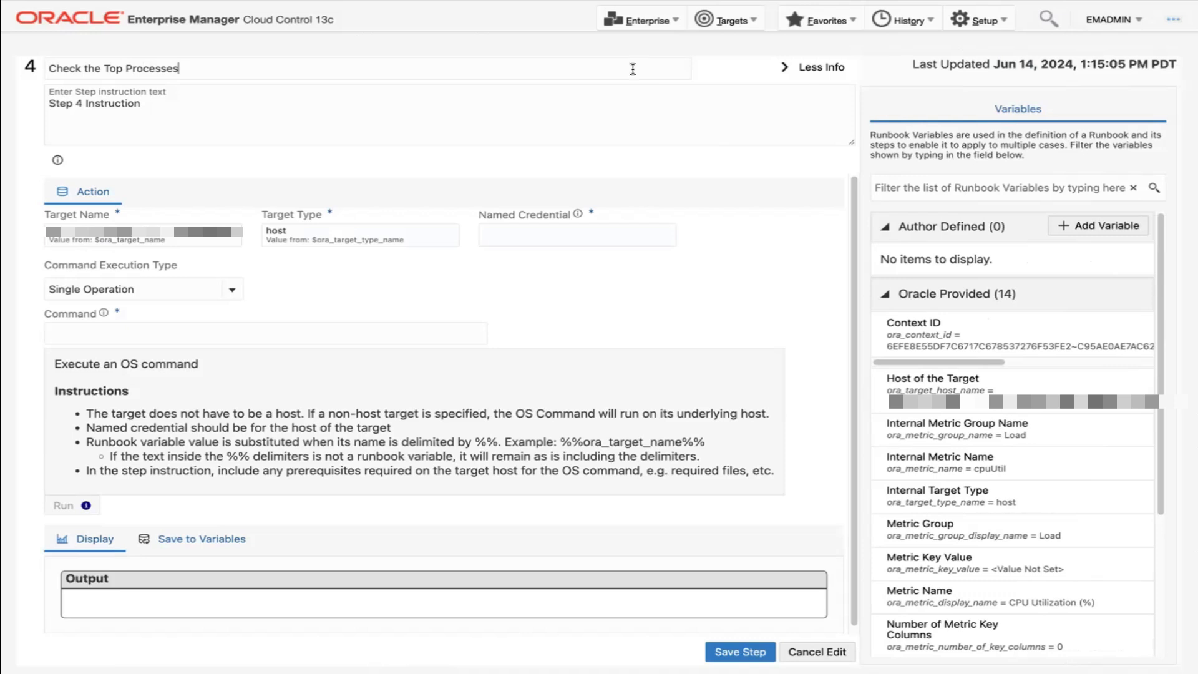
Replace the step 4 instruction with "Run this step to see the top processes consuming the most CPU.".
triple_click(620, 106)
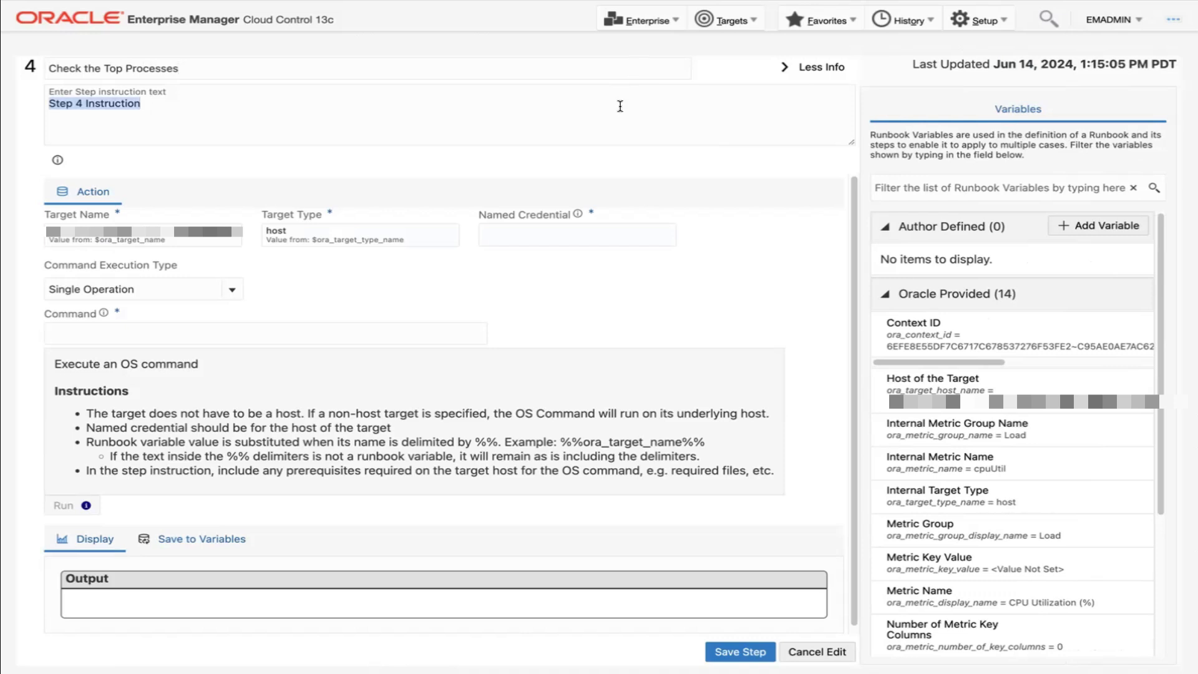
key("BackSpace")
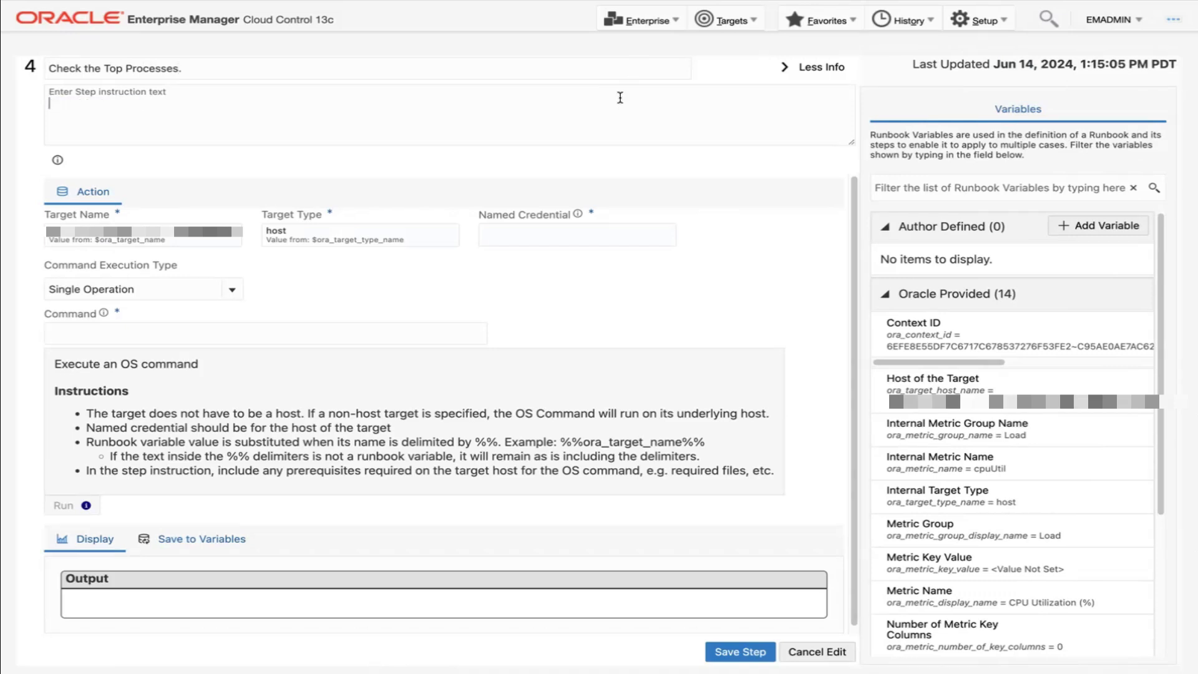
type("Run this step to see the top processes consuming the most CPU.")
key("Return")
Add a second instruction line: "If there is a process that is not required, copy the PID of the process you would like to kill.".
type("If the")
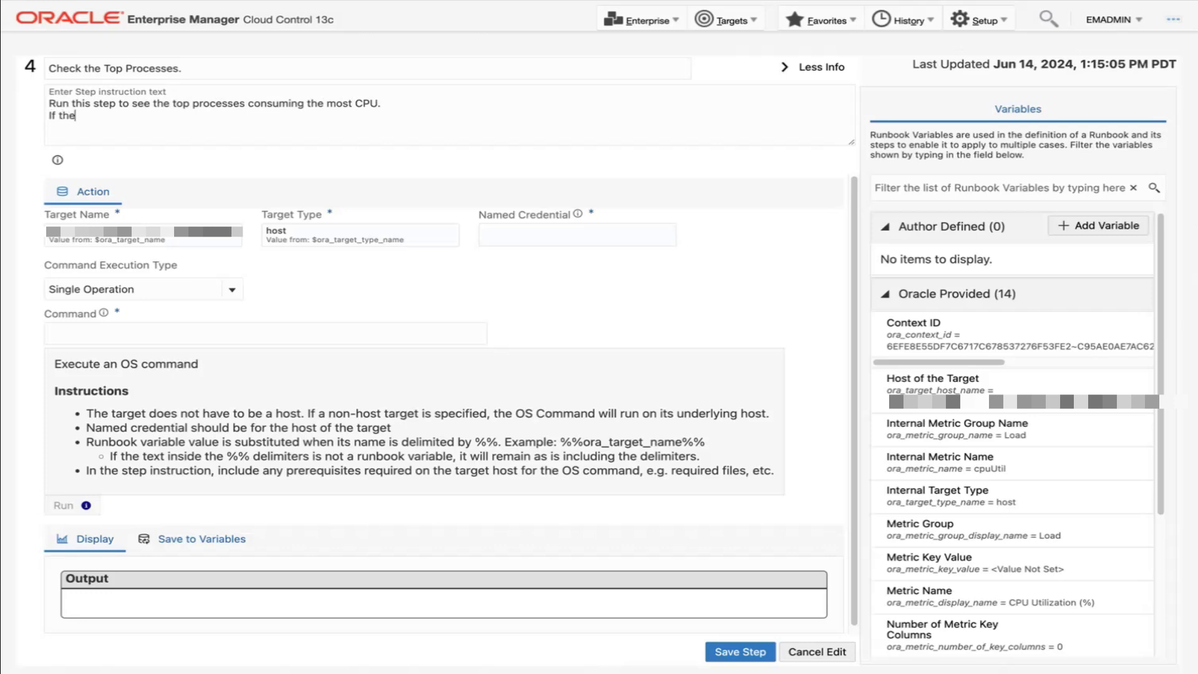
type("re is a process that is not requ")
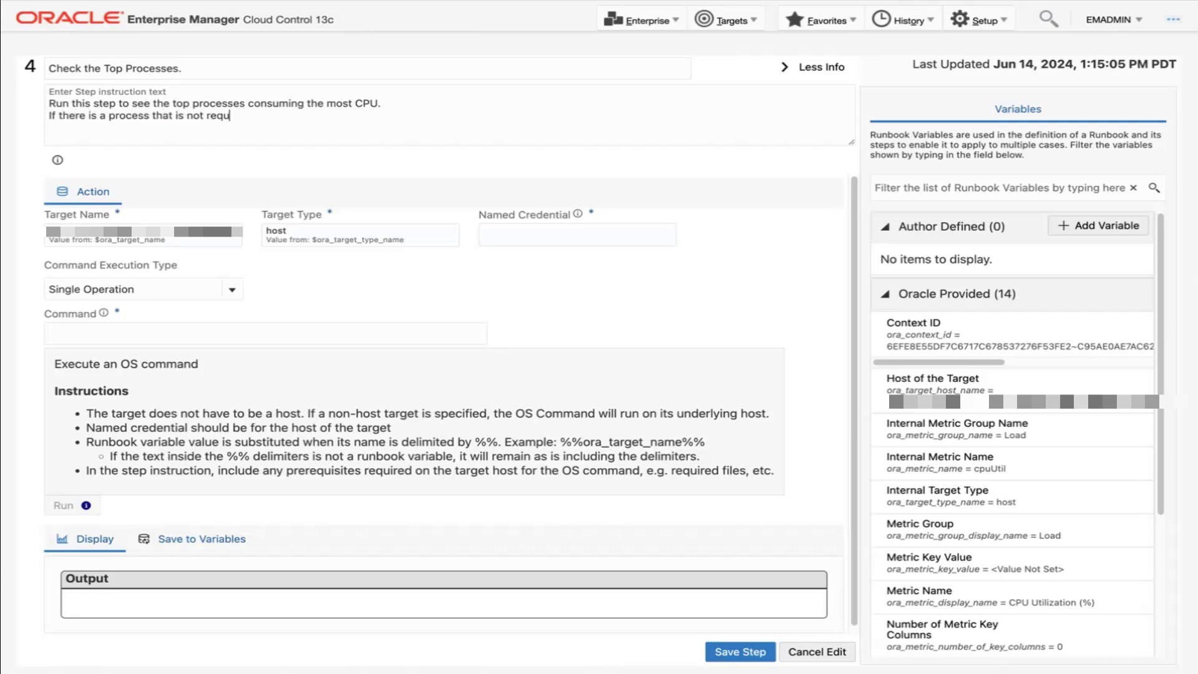
type("ired, copy the PID of the process you would like to kill.")
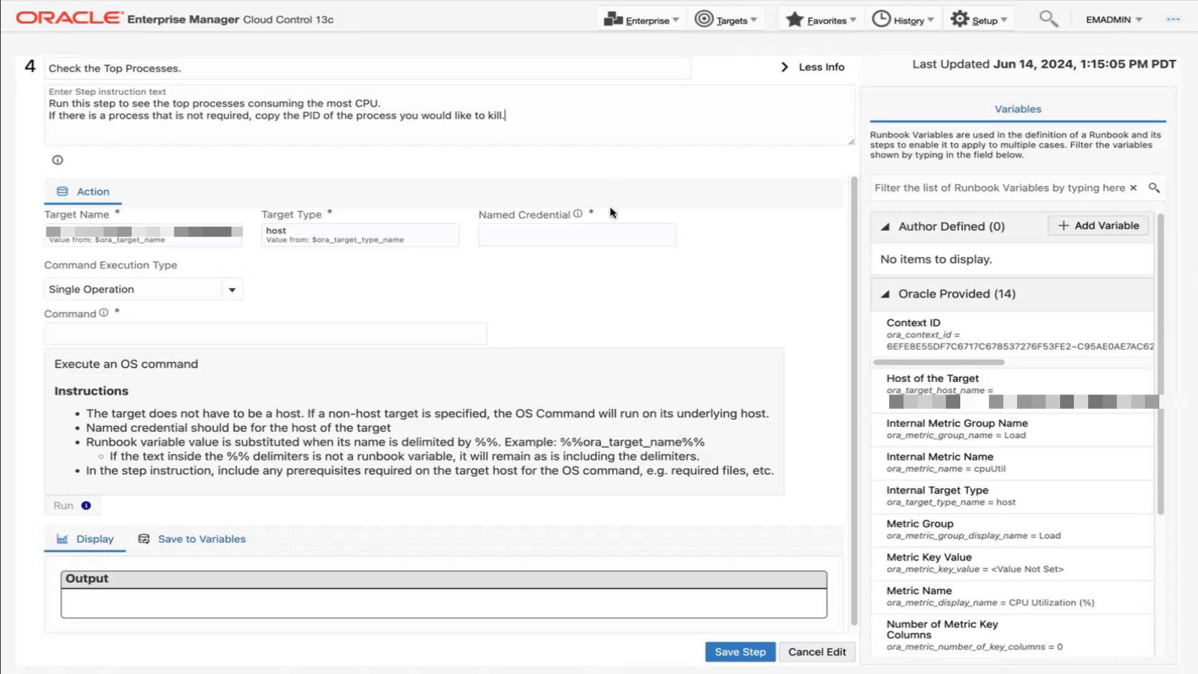
Set the named credential of step 4 to the new value OS_CRED.
left_click(610, 235)
left_click(613, 280)
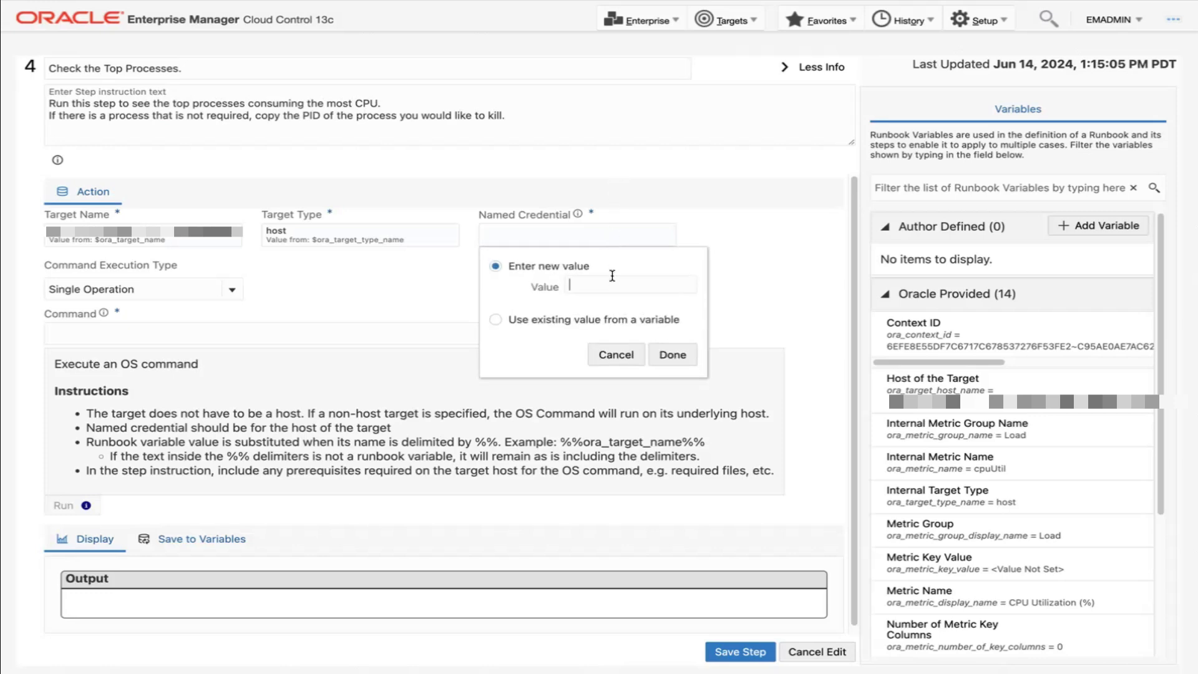
type("os_cred")
left_click(669, 354)
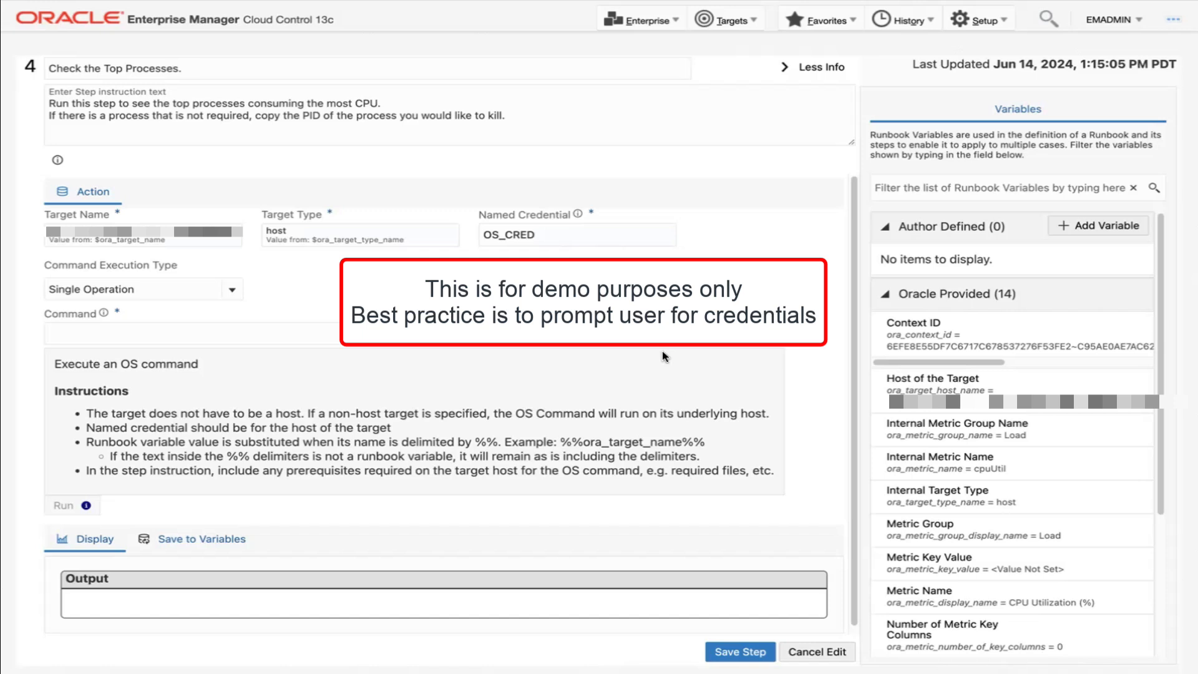
Run the OS command "top -n 1 -b" in step 4 and save the step.
left_click(541, 335)
type("top -n 1 -b")
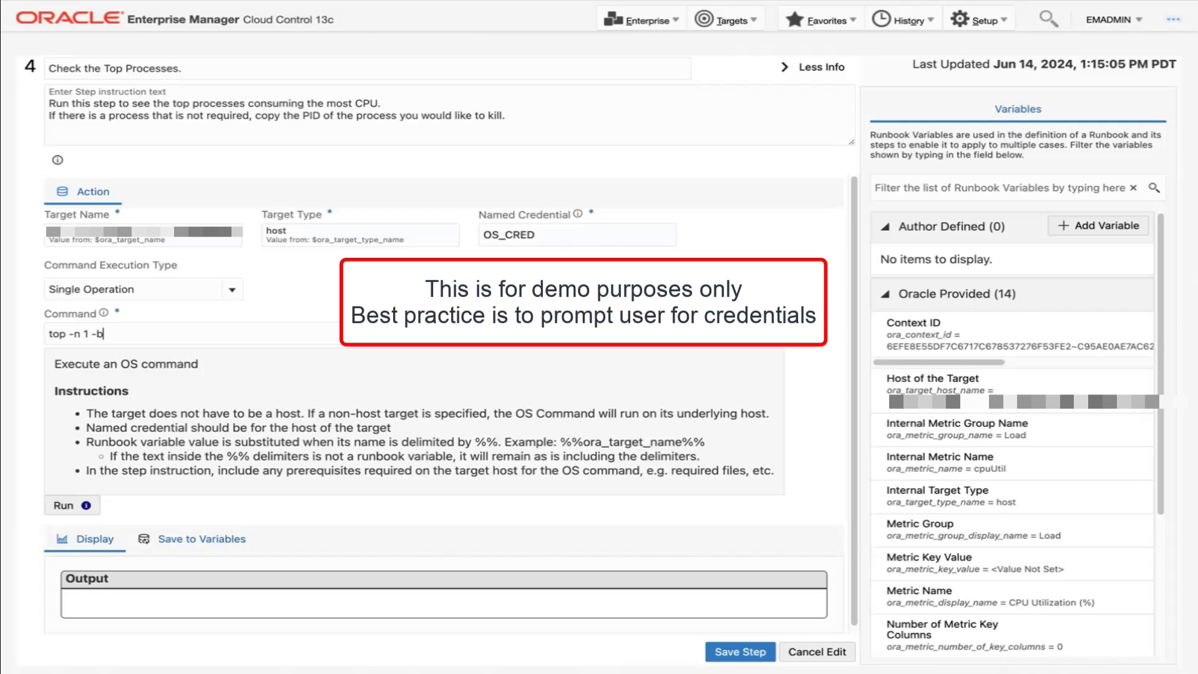
left_click(86, 509)
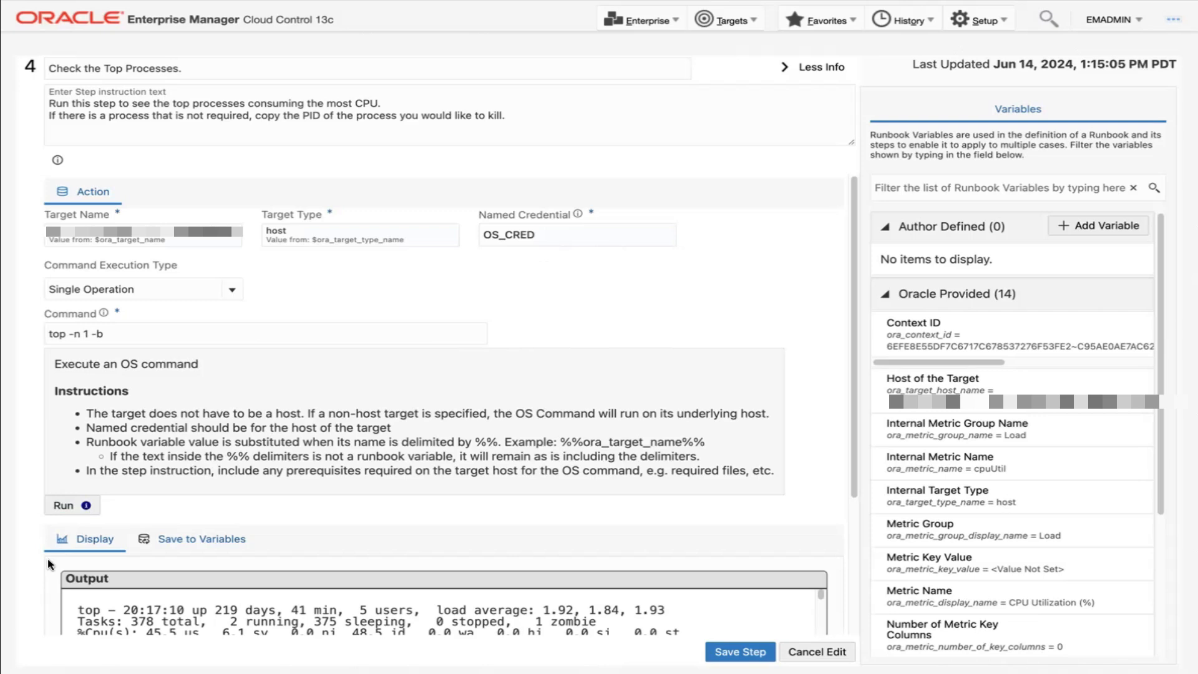
scroll(50, 565, "down", 3)
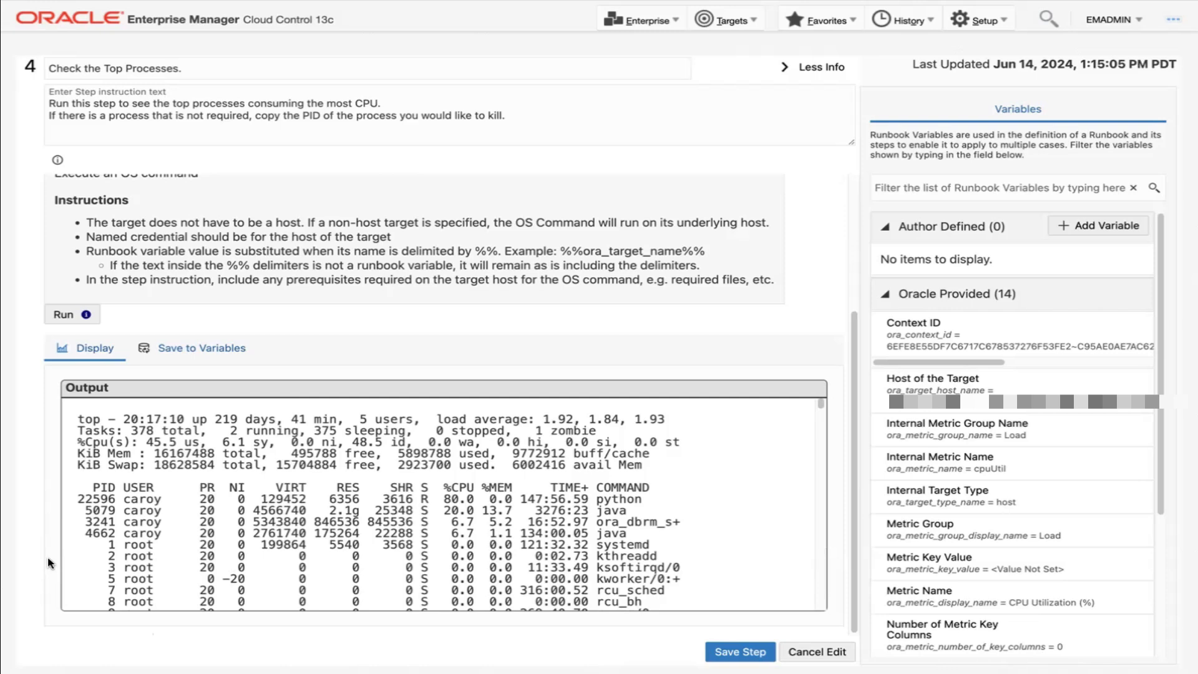
left_click(718, 653)
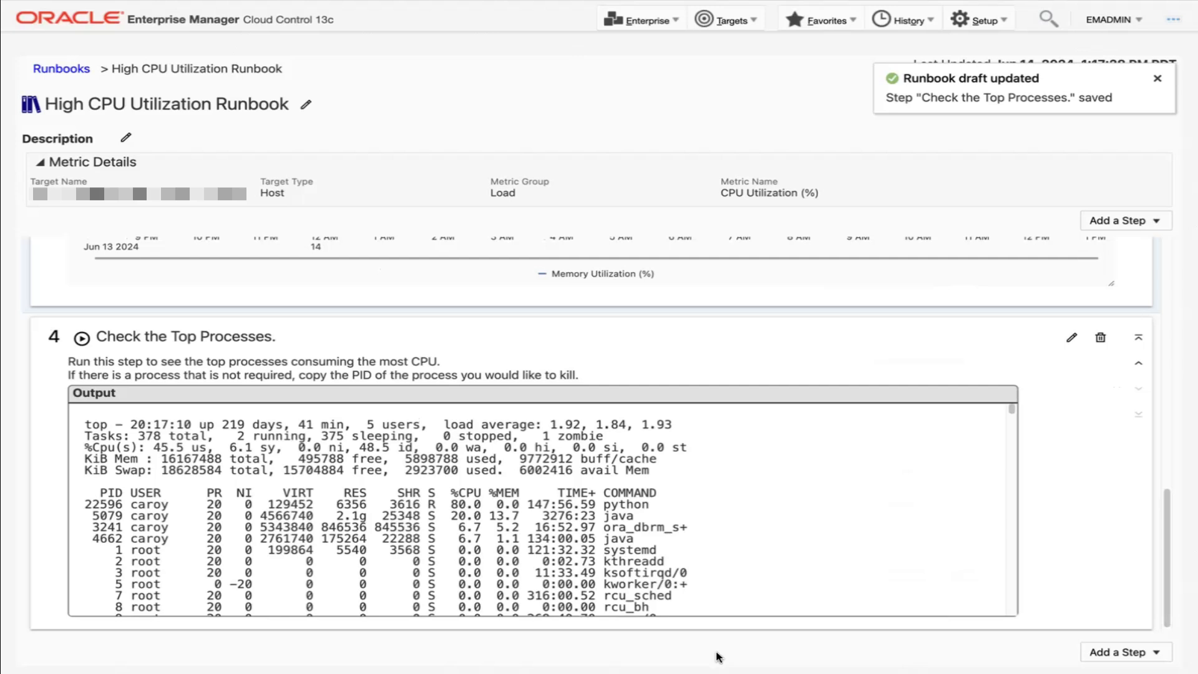
Add another OS Command step to the runbook and title it "Kill process consuming most CPU if needed.".
left_click(1160, 221)
left_click(1131, 366)
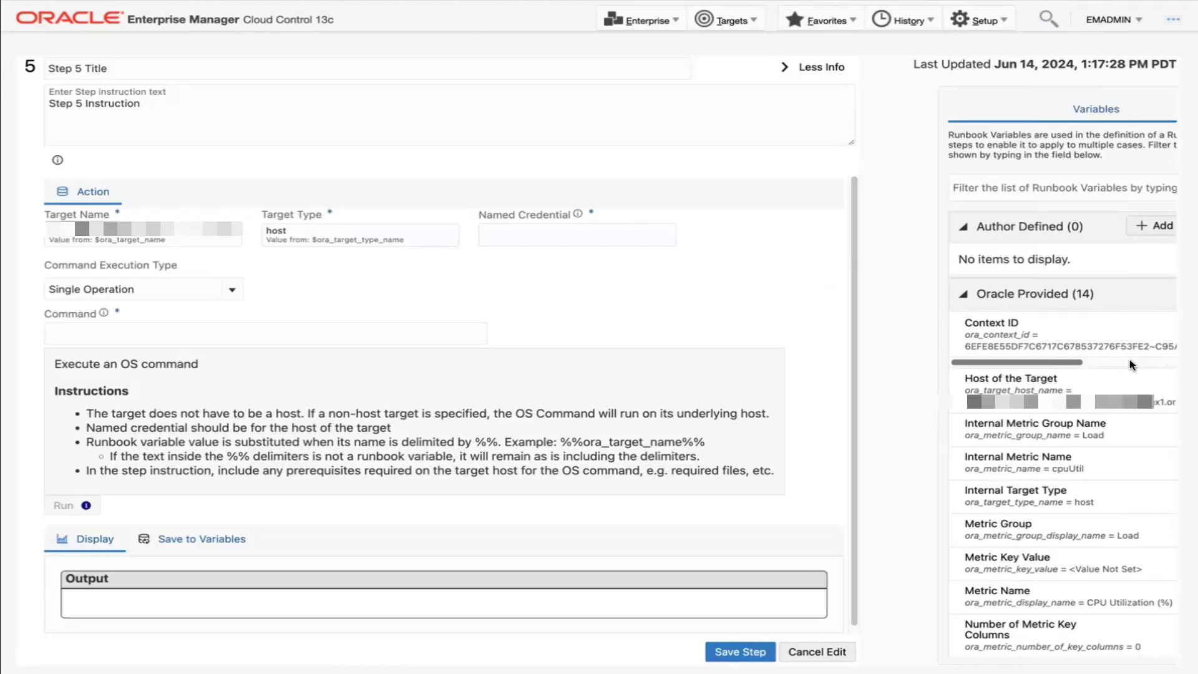
triple_click(570, 70)
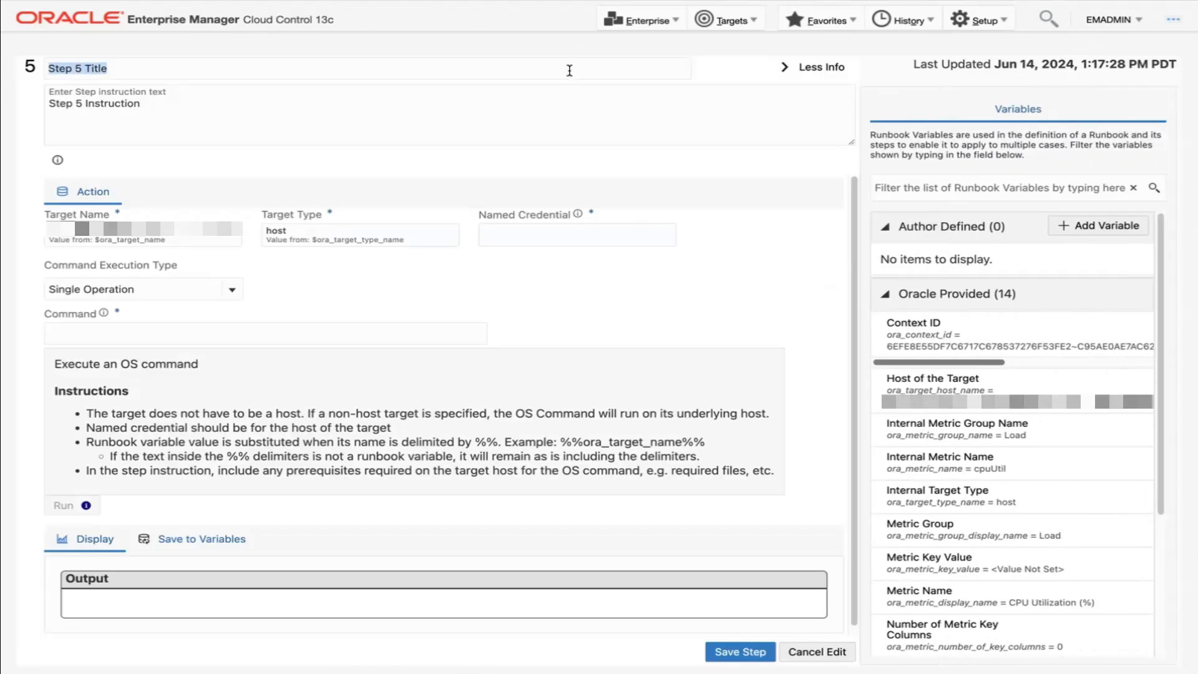
type("Kill process consuming most CPU if needed.")
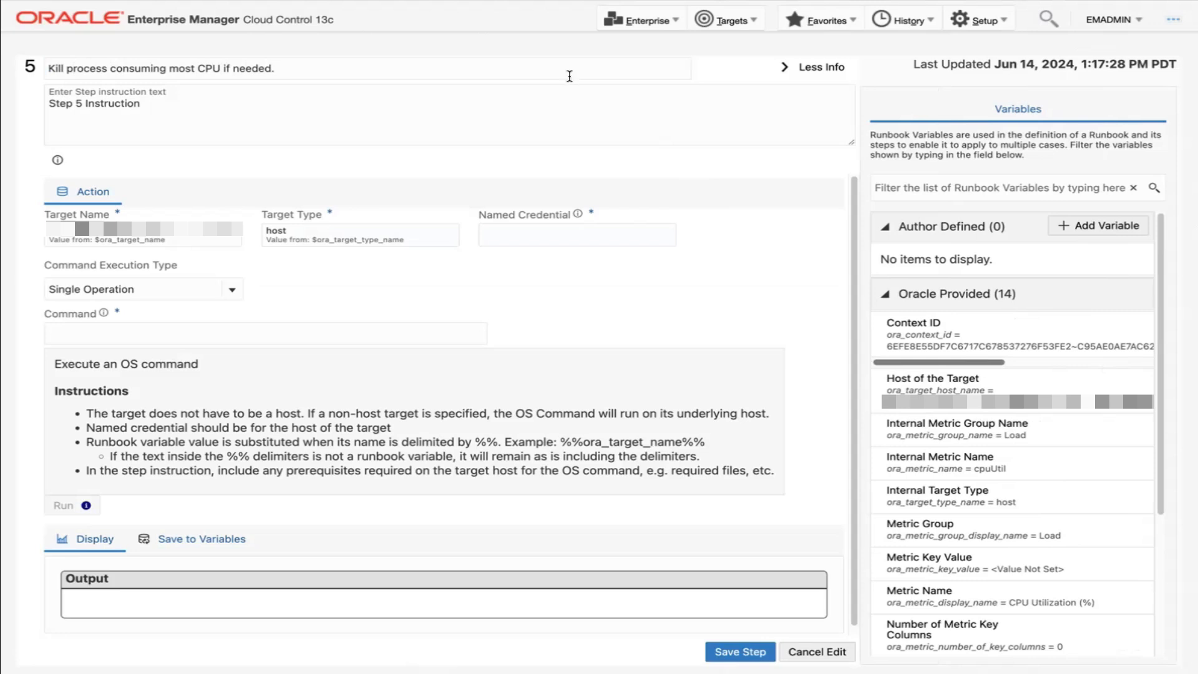
Replace the step 5 instruction with "Use this step to kill the process that is not needed.".
triple_click(572, 107)
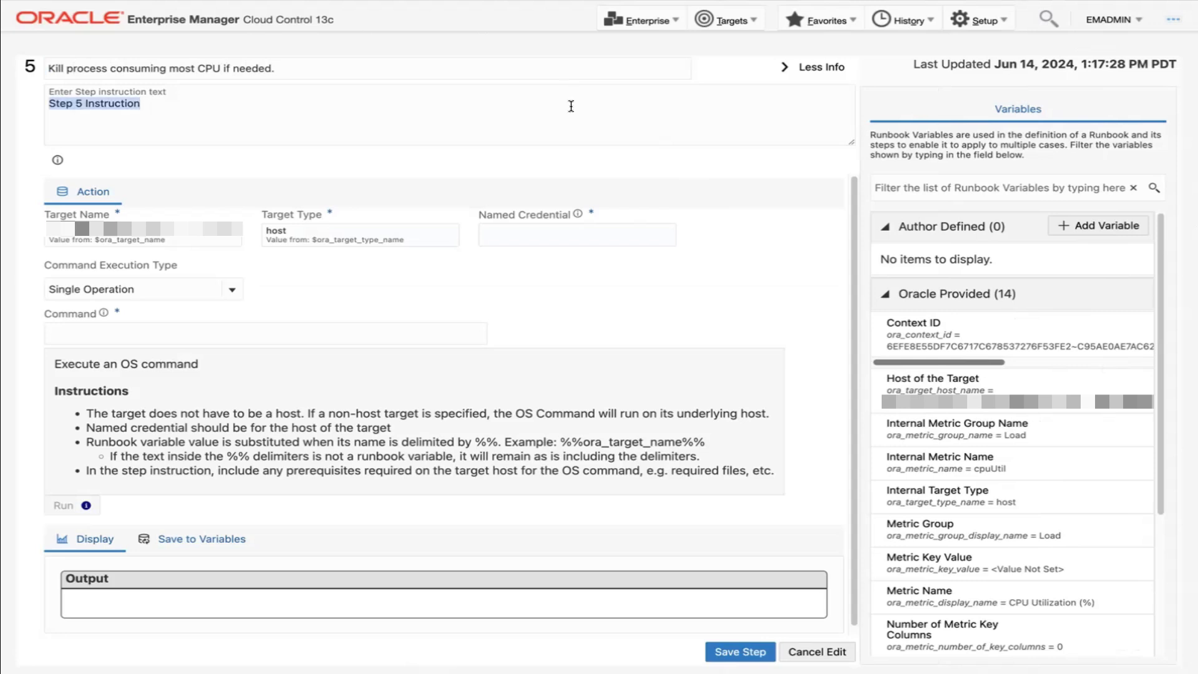
type("Use thi")
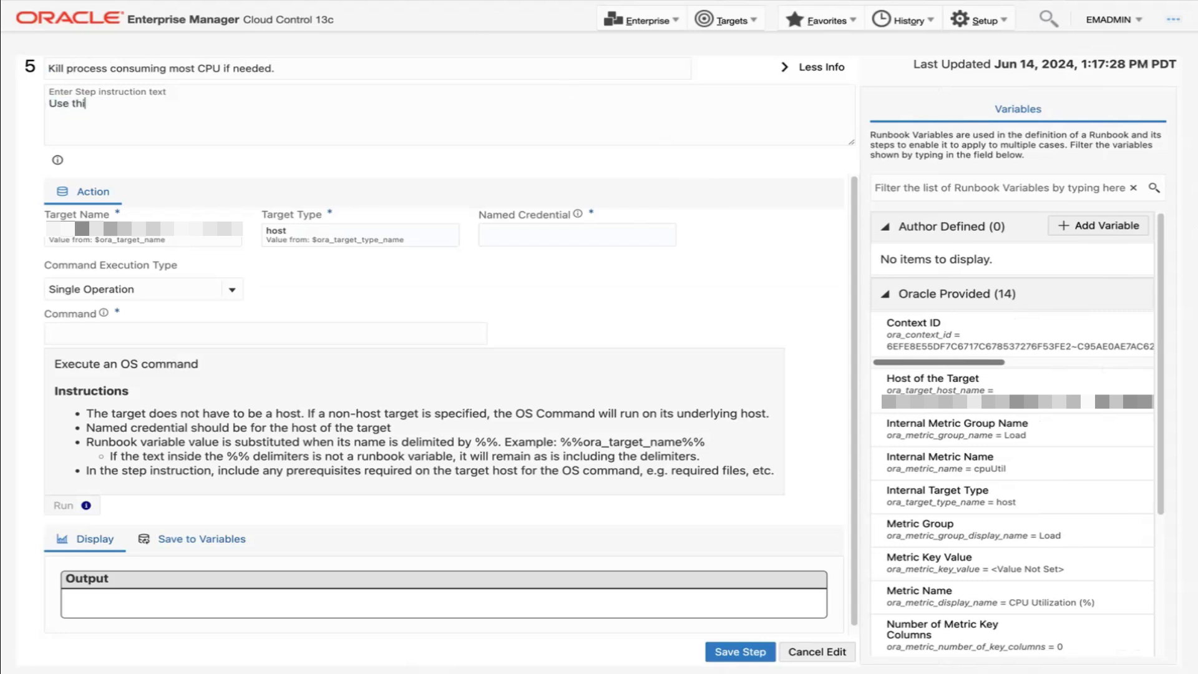
type("s step to kill the proce")
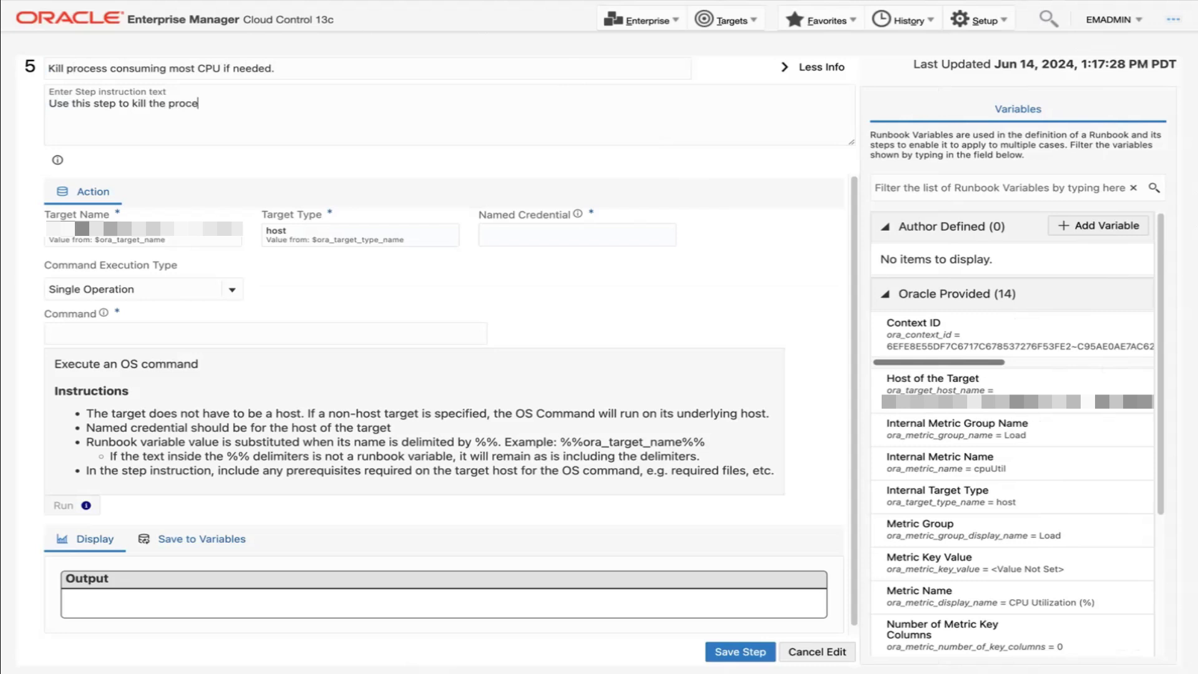
type("ss that is not needed.")
Set the named credential of step 5 to the new value OS_CRED.
left_click(661, 237)
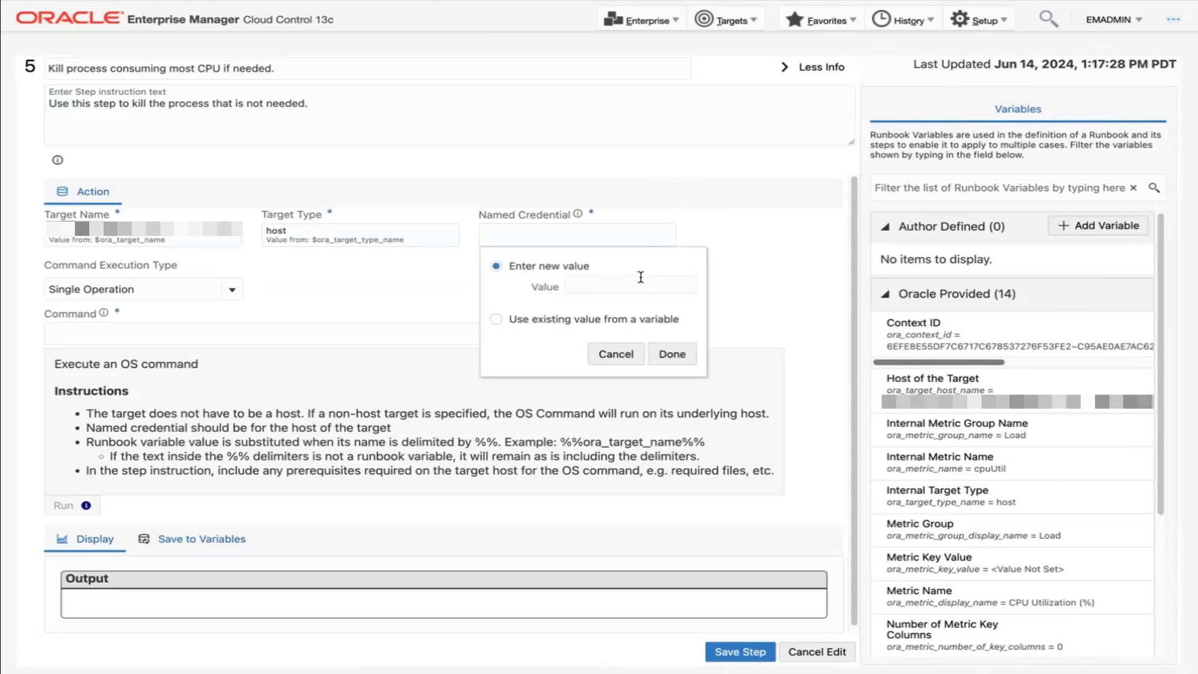
type("OS_CRED")
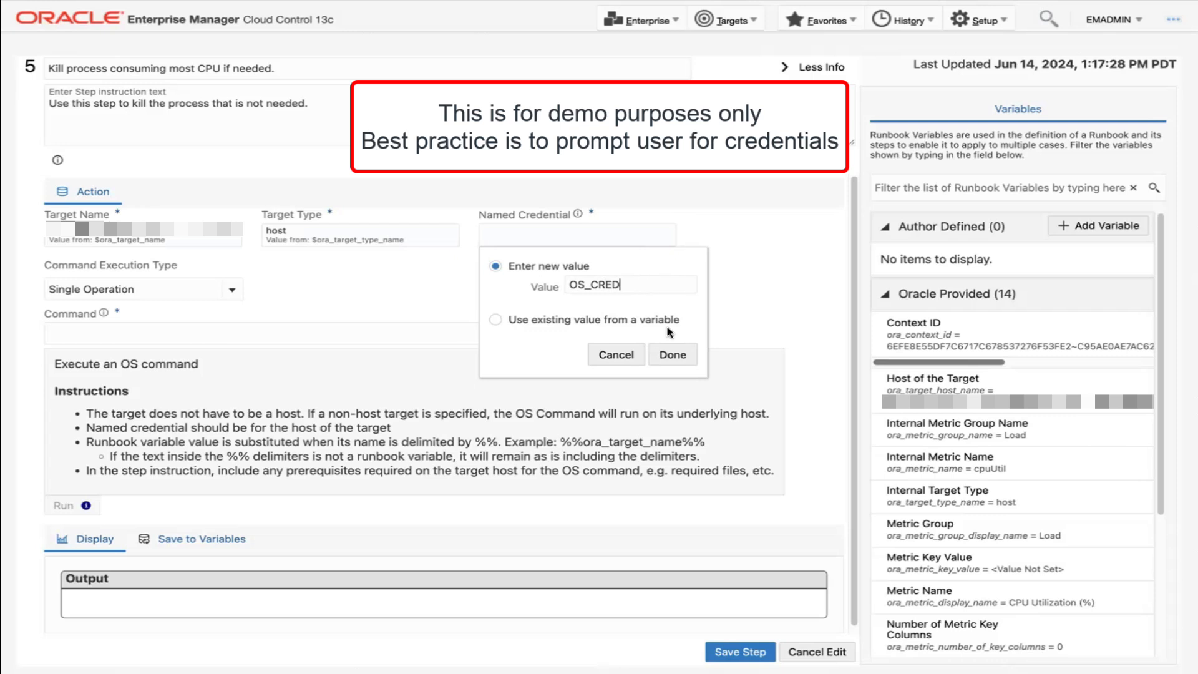
left_click(668, 354)
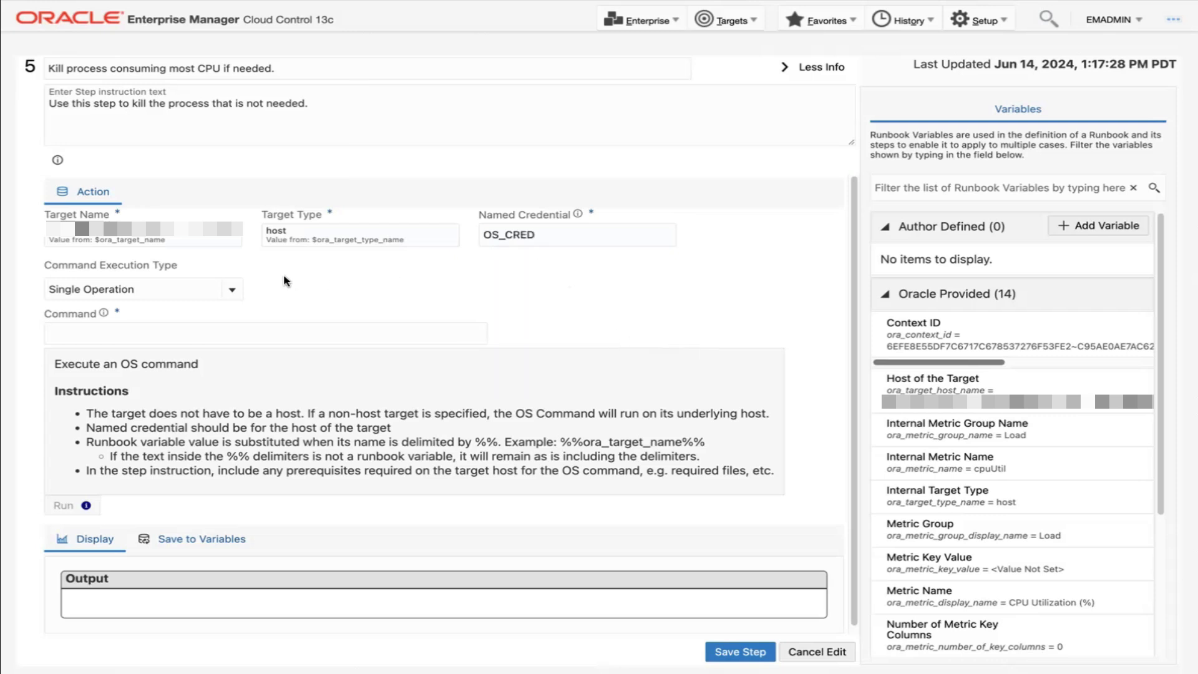
Change the command execution type to Script and paste the script that runs "kill %%user_pid%%" and reports whether the process was killed.
left_click(232, 290)
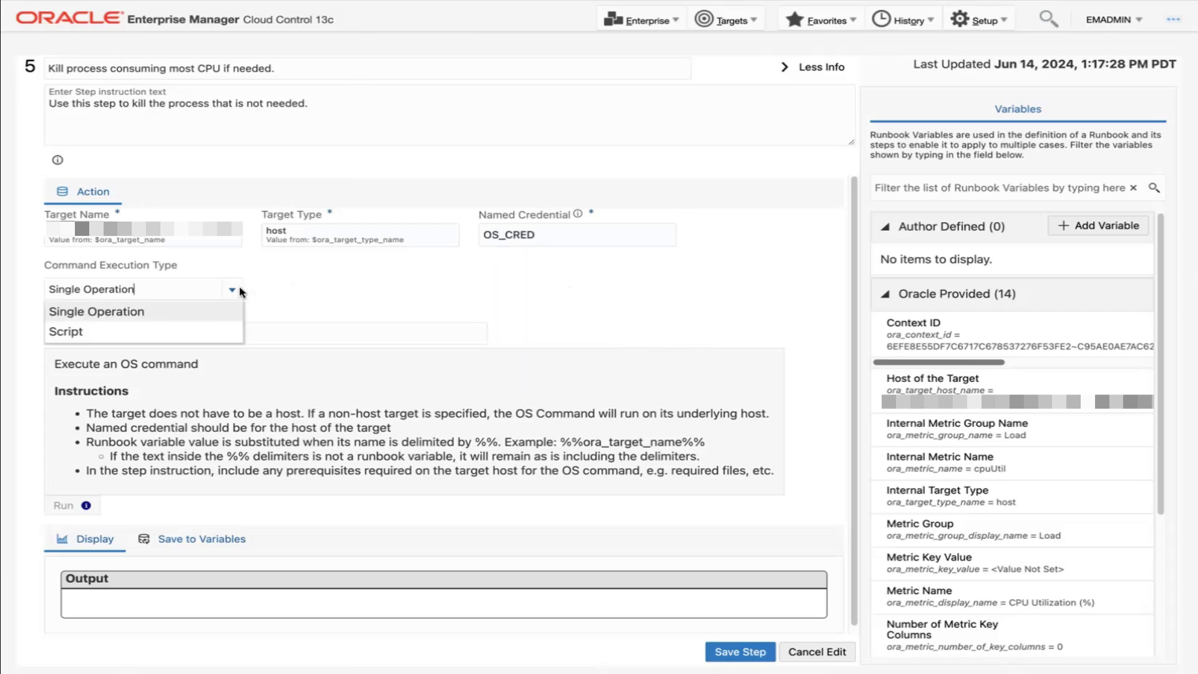
left_click(232, 325)
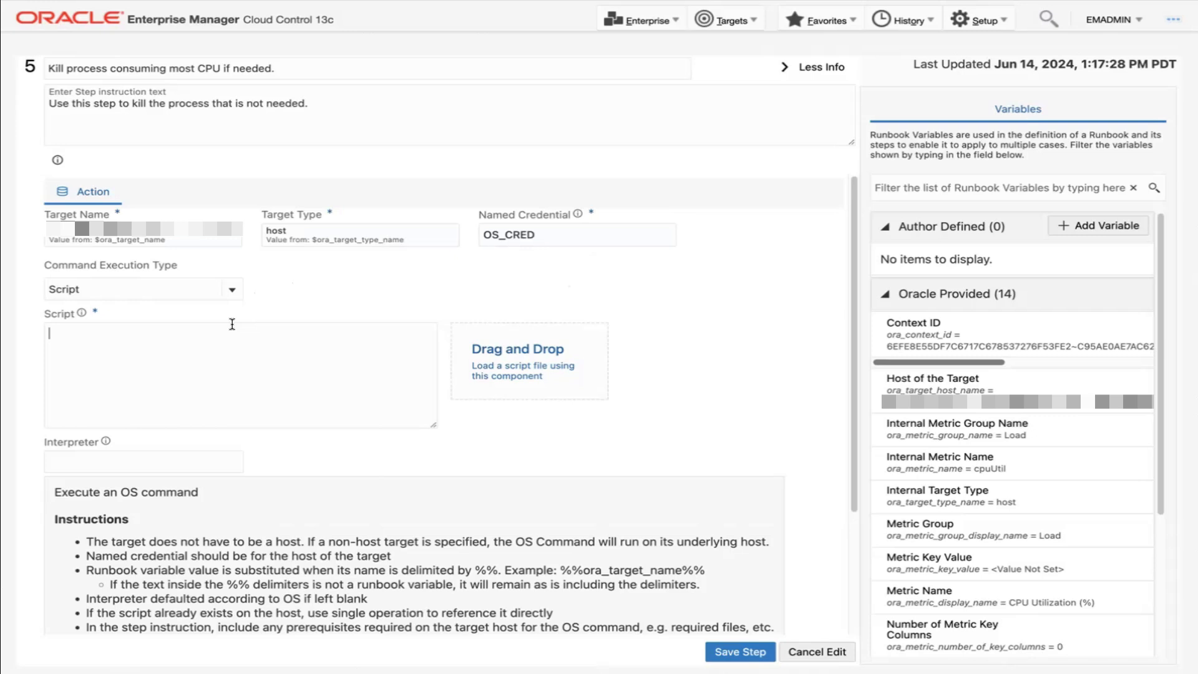
key("ctrl+v")
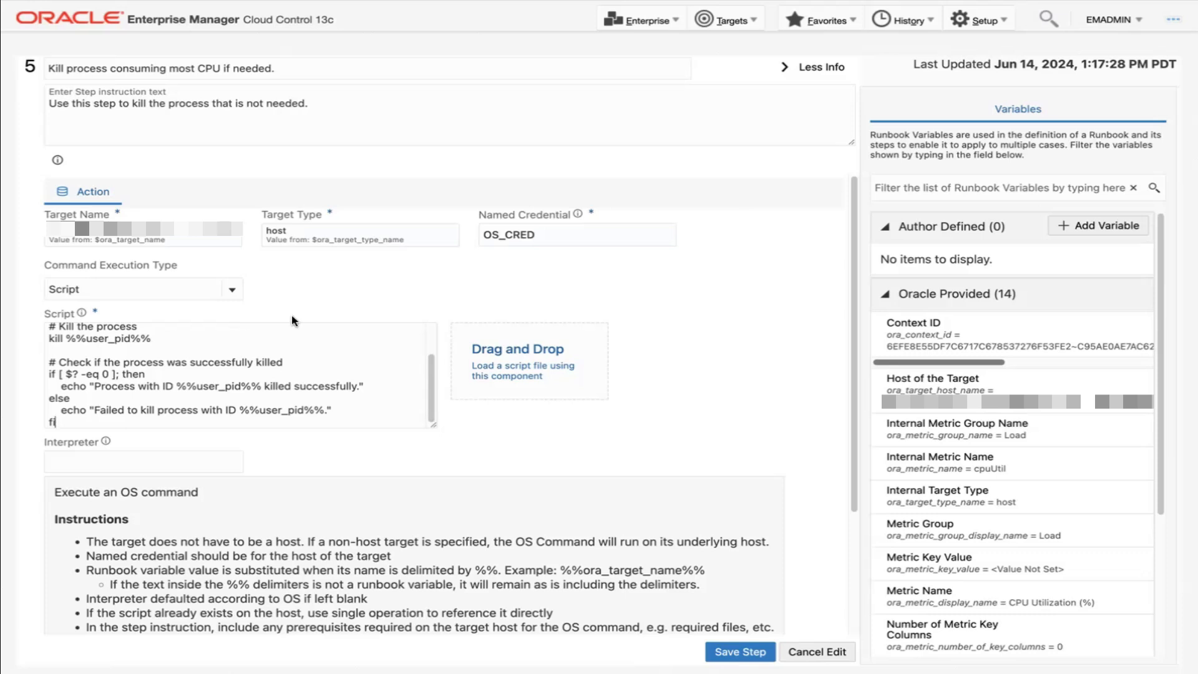
Define a new runbook variable named user_pid with the display name "Process ID" and the draft value 1234.
left_click(1066, 227)
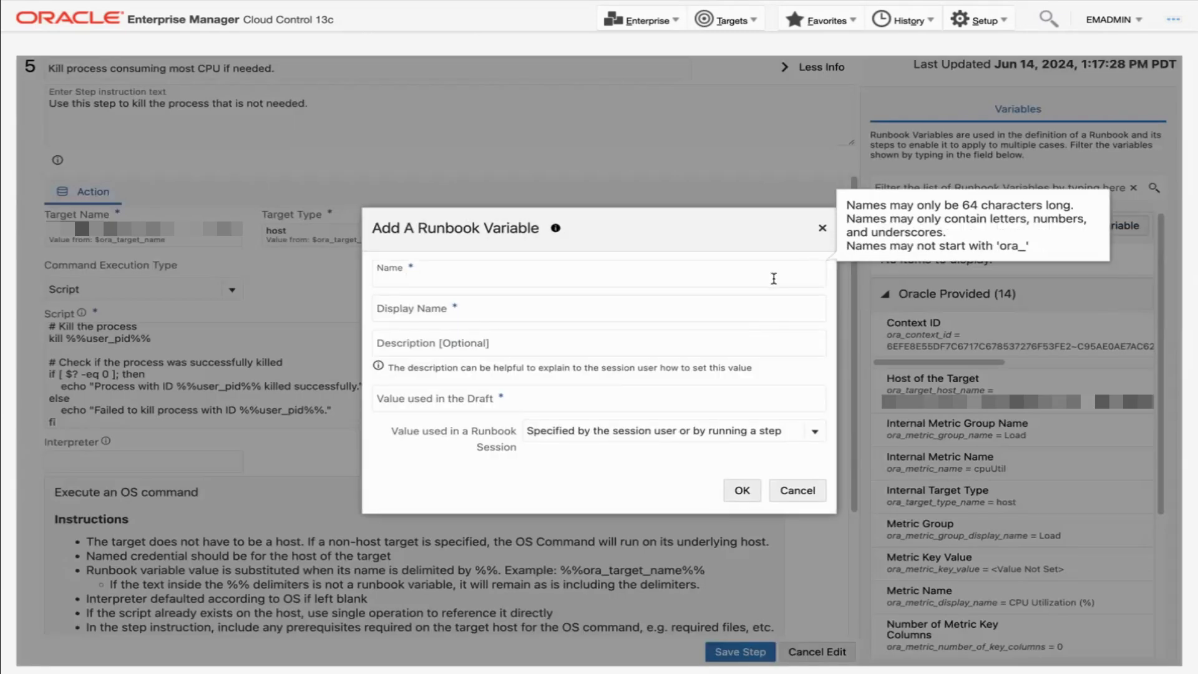
type("user_pid")
left_click(766, 302)
type("Process ID")
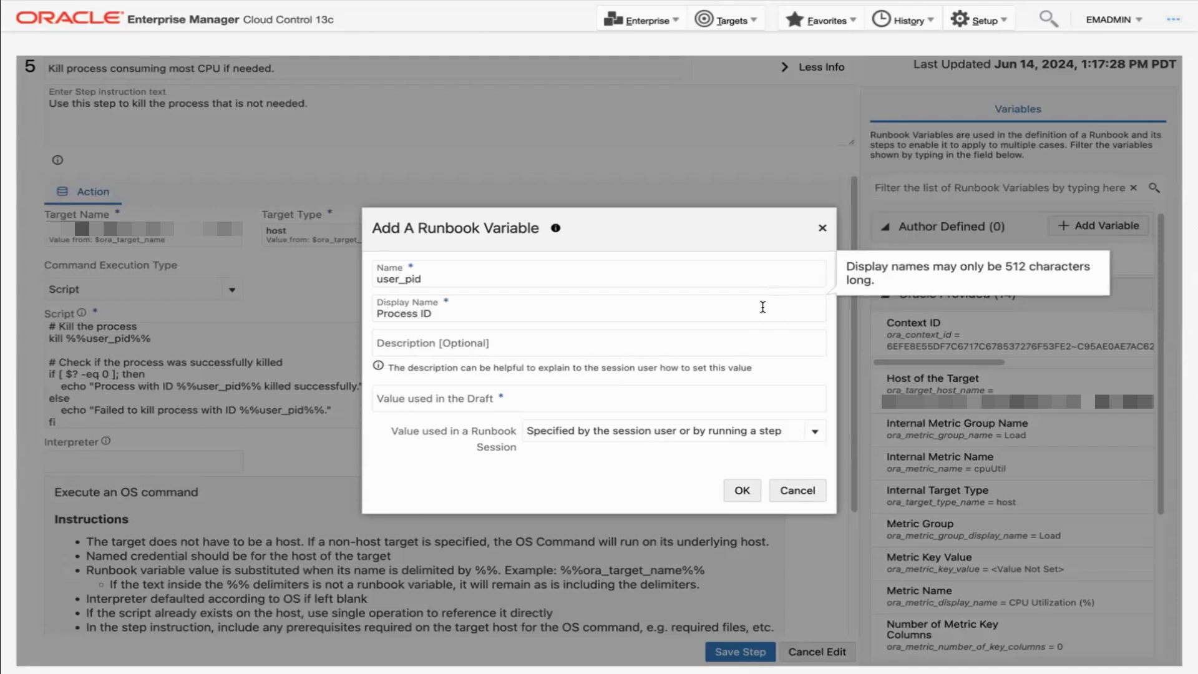
left_click(751, 397)
type("1234")
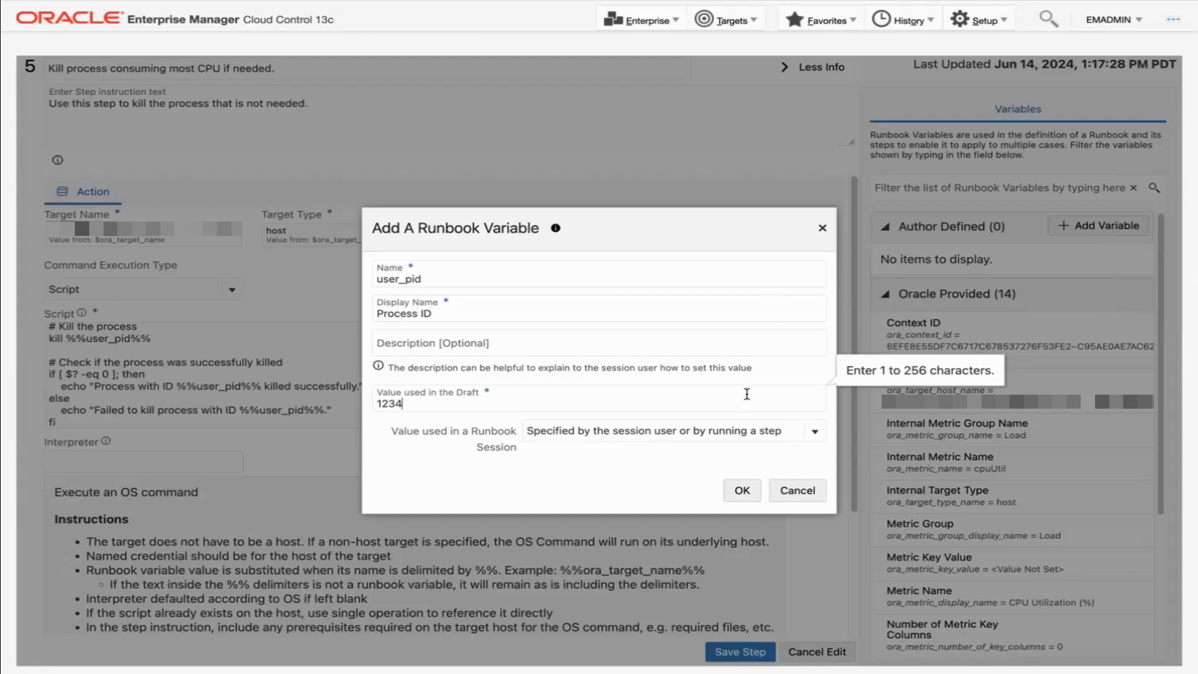
Have the variable's session value specified by the session user or by running a step, and save step 5.
left_click(812, 432)
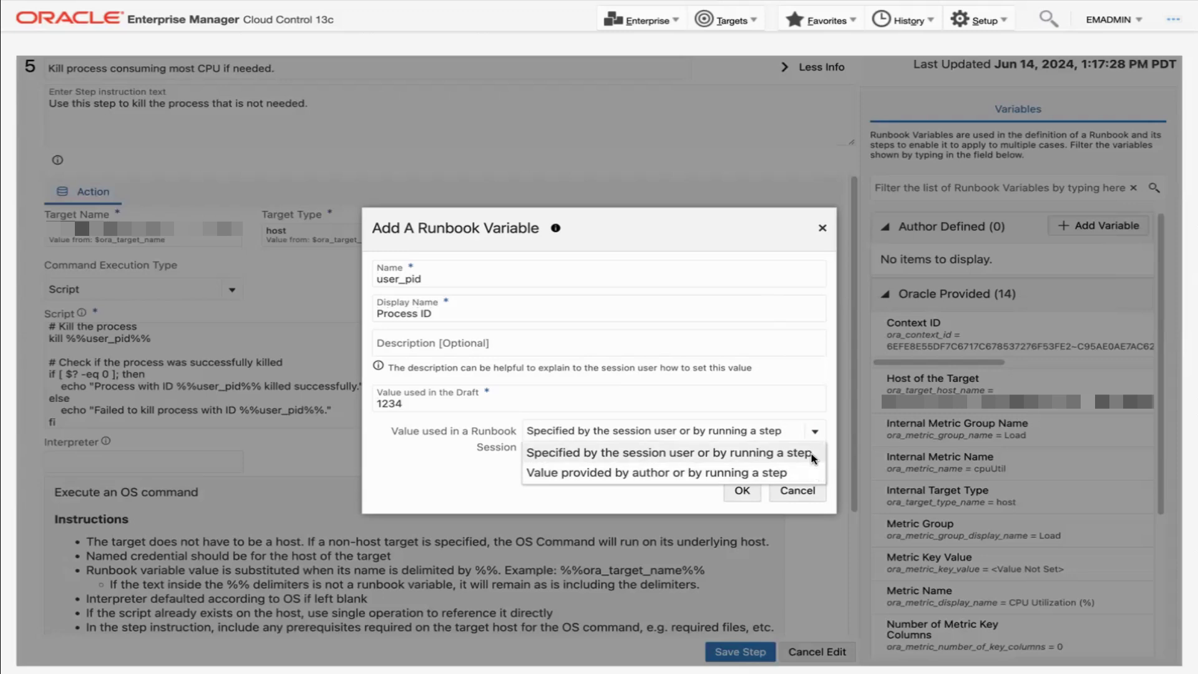
left_click(814, 457)
left_click(756, 490)
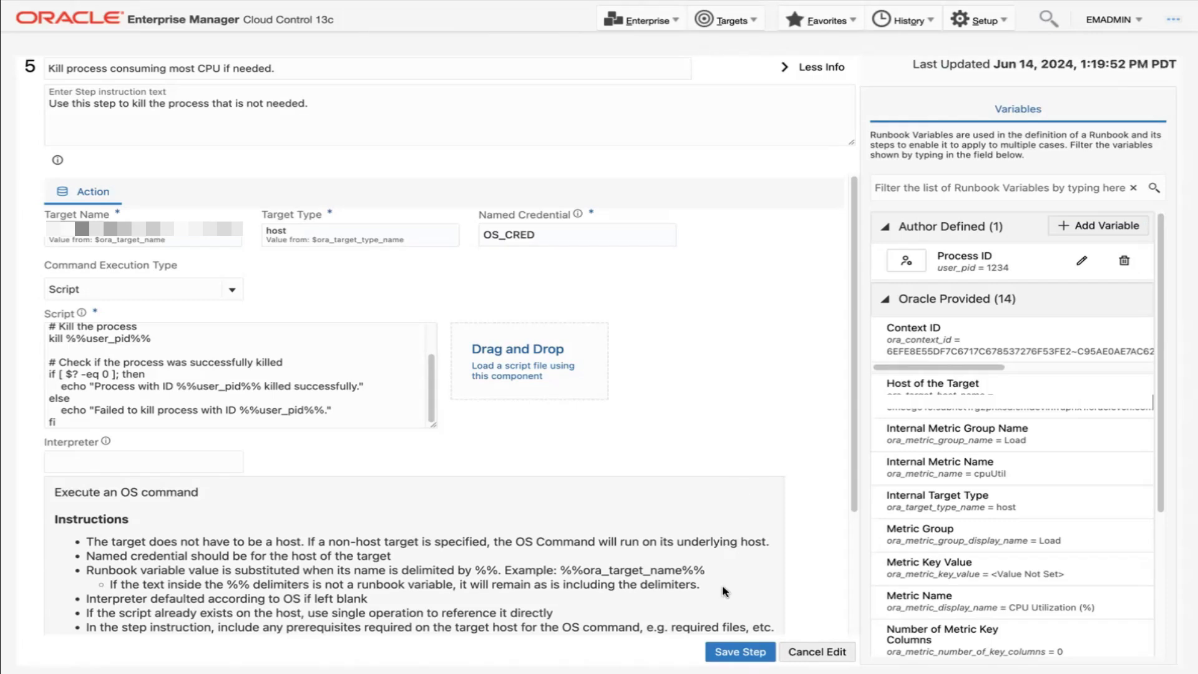
left_click(736, 652)
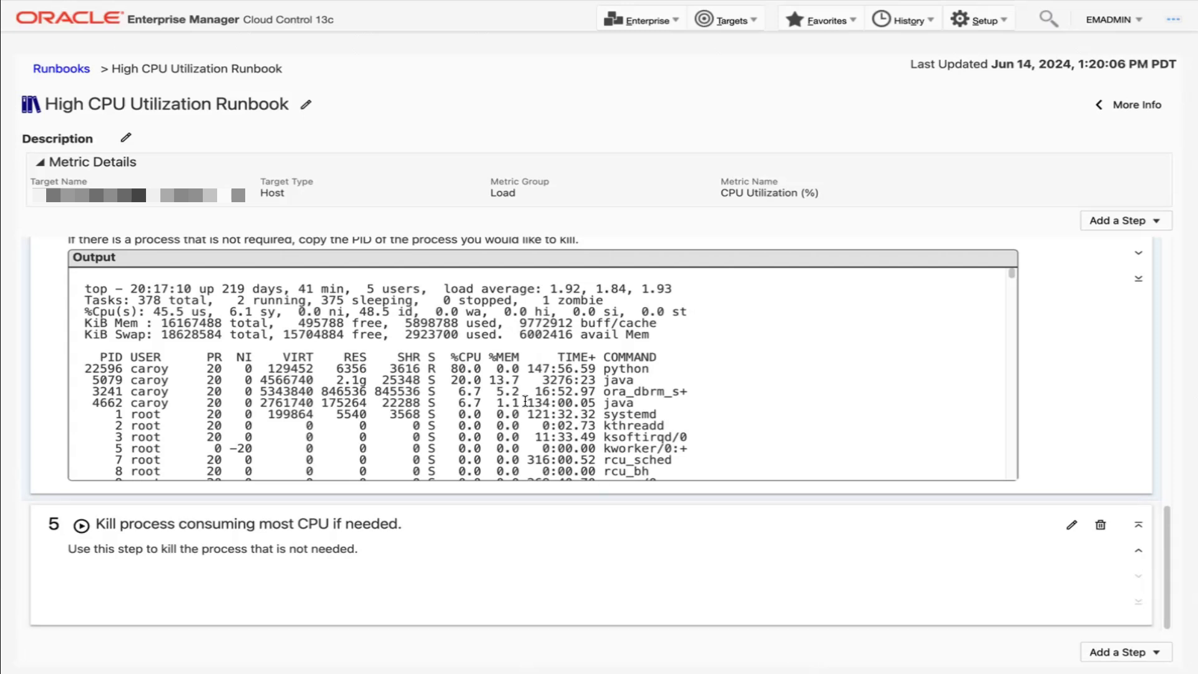
Publish the High CPU Utilization Runbook draft from the Runbooks list with Keep Draft enabled.
left_click(51, 63)
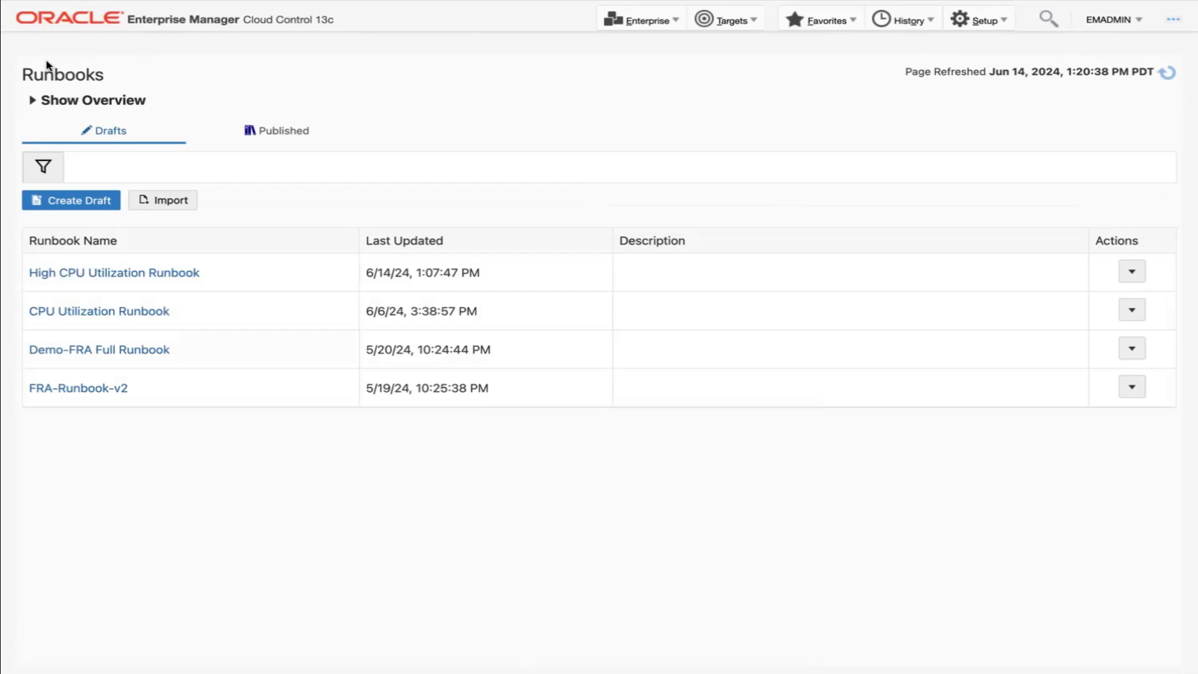
left_click(1121, 280)
left_click(1118, 345)
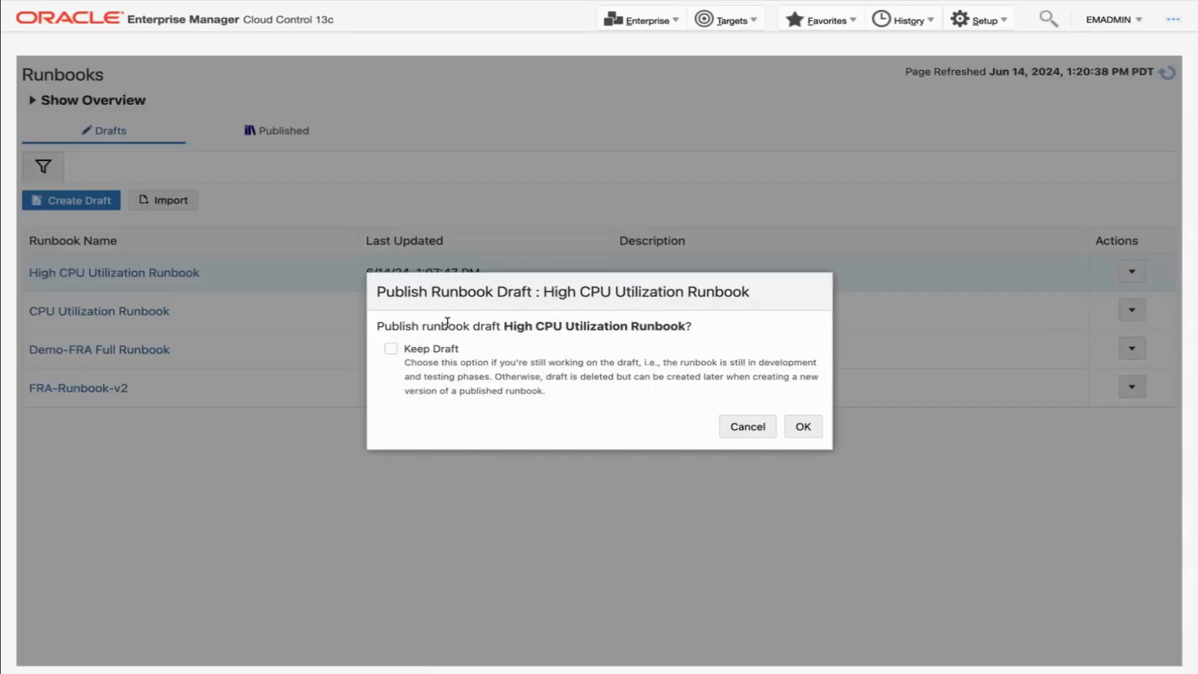
left_click(391, 349)
left_click(799, 426)
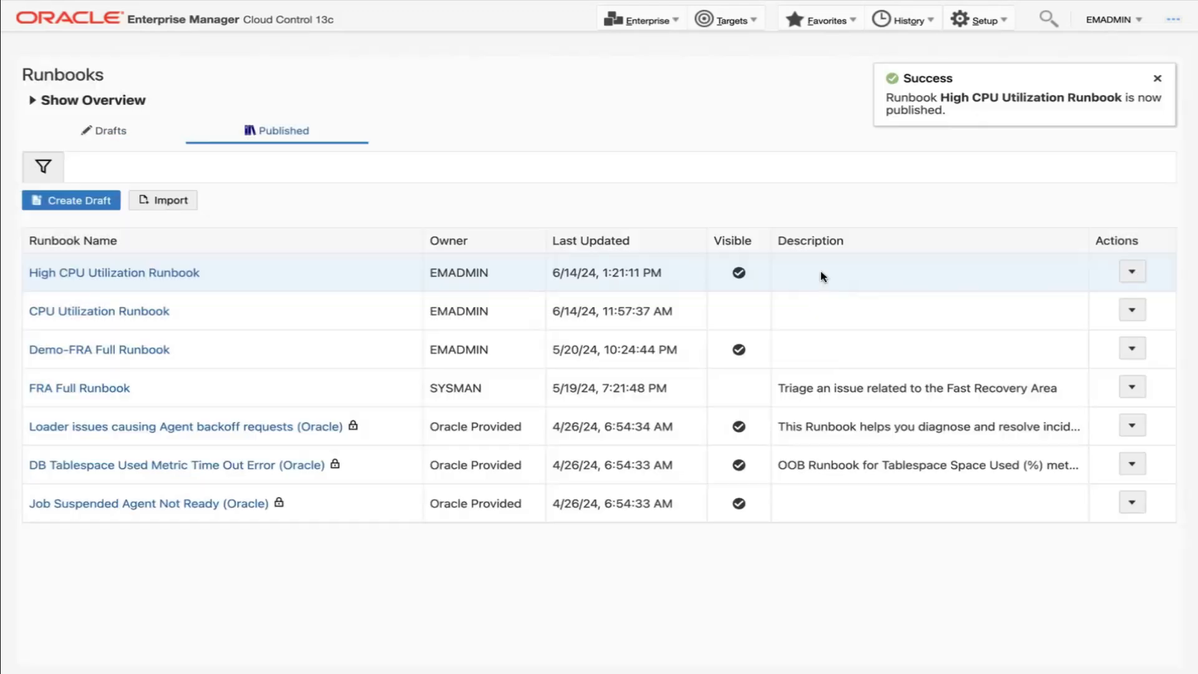